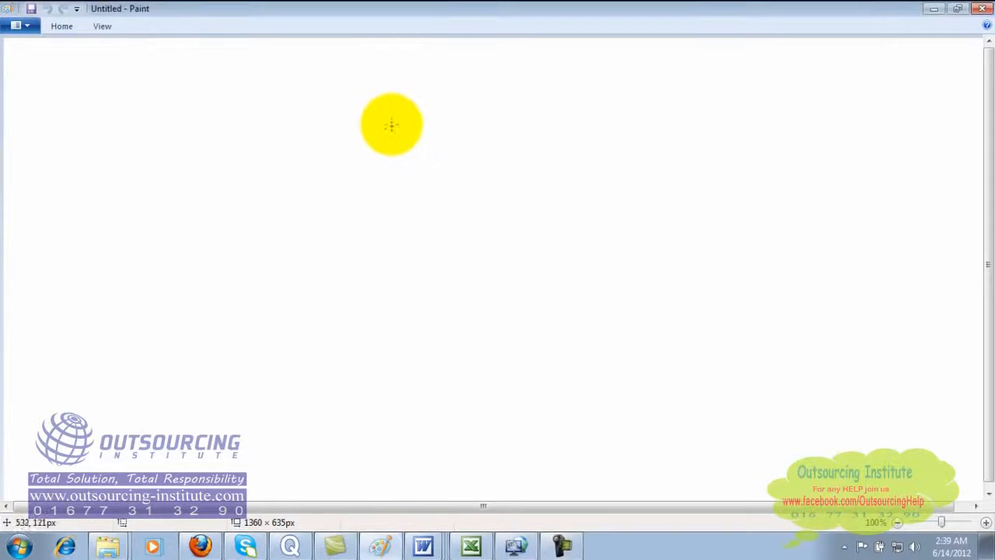
Handwrite the heading "Posting Steps" near the top of the blank canvas and underline it.
{"action": "mouse_move", "coordinate": [384, 101]}
{"action": "left_mouse_down"}
{"action": "mouse_move", "coordinate": [387, 139]}
{"action": "mouse_move", "coordinate": [386, 116]}
{"action": "mouse_move", "coordinate": [413, 126]}
{"action": "mouse_move", "coordinate": [436, 118]}
{"action": "mouse_move", "coordinate": [429, 129]}
{"action": "left_mouse_up"}
{"action": "mouse_move", "coordinate": [453, 101]}
{"action": "left_mouse_down"}
{"action": "mouse_move", "coordinate": [455, 124]}
{"action": "mouse_move", "coordinate": [458, 104]}
{"action": "mouse_move", "coordinate": [517, 127]}
{"action": "mouse_move", "coordinate": [523, 113]}
{"action": "mouse_move", "coordinate": [580, 98]}
{"action": "mouse_move", "coordinate": [616, 115]}
{"action": "mouse_move", "coordinate": [638, 106]}
{"action": "left_mouse_up"}
{"action": "left_click_drag", "start_coordinate": [373, 156], "coordinate": [681, 114]}
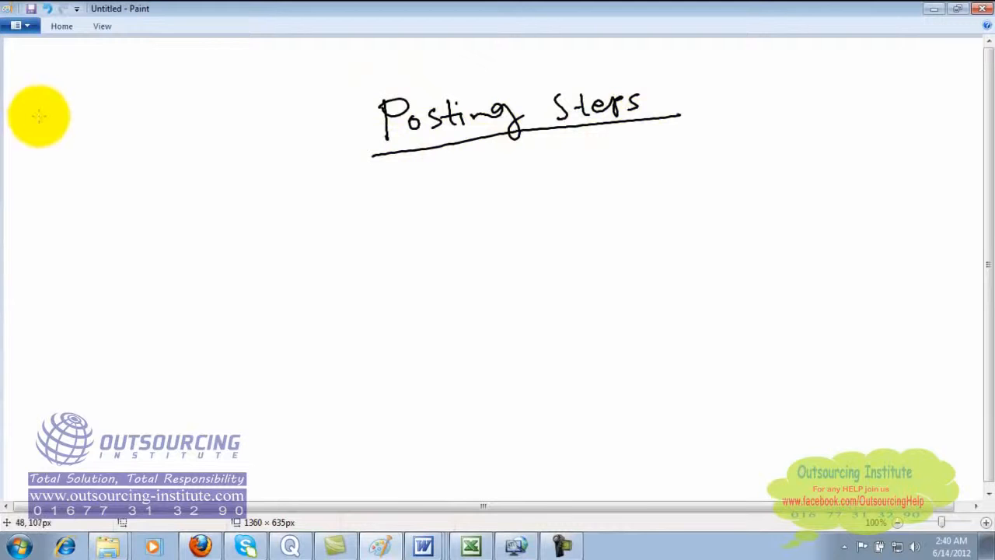
Handwrite a vertical flow beside the heading, linked by downward arrows: Article writing, URL Collection, Posting, Proof Submission.
{"action": "mouse_move", "coordinate": [44, 107]}
{"action": "left_mouse_down"}
{"action": "mouse_move", "coordinate": [49, 124]}
{"action": "mouse_move", "coordinate": [98, 111]}
{"action": "mouse_move", "coordinate": [118, 118]}
{"action": "mouse_move", "coordinate": [127, 106]}
{"action": "mouse_move", "coordinate": [152, 117]}
{"action": "mouse_move", "coordinate": [164, 102]}
{"action": "mouse_move", "coordinate": [181, 107]}
{"action": "mouse_move", "coordinate": [184, 126]}
{"action": "left_mouse_up"}
{"action": "mouse_move", "coordinate": [87, 152]}
{"action": "left_mouse_down"}
{"action": "mouse_move", "coordinate": [88, 181]}
{"action": "mouse_move", "coordinate": [94, 167]}
{"action": "left_mouse_up"}
{"action": "mouse_move", "coordinate": [42, 211]}
{"action": "left_mouse_down"}
{"action": "mouse_move", "coordinate": [162, 211]}
{"action": "mouse_move", "coordinate": [160, 197]}
{"action": "mouse_move", "coordinate": [190, 208]}
{"action": "left_mouse_up"}
{"action": "left_click_drag", "start_coordinate": [91, 243], "coordinate": [97, 274]}
{"action": "mouse_move", "coordinate": [104, 261]}
{"action": "left_mouse_down"}
{"action": "mouse_move", "coordinate": [89, 271]}
{"action": "mouse_move", "coordinate": [69, 319]}
{"action": "mouse_move", "coordinate": [70, 294]}
{"action": "mouse_move", "coordinate": [88, 304]}
{"action": "left_mouse_up"}
{"action": "mouse_move", "coordinate": [98, 284]}
{"action": "left_mouse_down"}
{"action": "mouse_move", "coordinate": [100, 305]}
{"action": "mouse_move", "coordinate": [106, 290]}
{"action": "mouse_move", "coordinate": [112, 305]}
{"action": "left_mouse_up"}
{"action": "mouse_move", "coordinate": [118, 294]}
{"action": "left_mouse_down"}
{"action": "mouse_move", "coordinate": [147, 289]}
{"action": "mouse_move", "coordinate": [145, 306]}
{"action": "mouse_move", "coordinate": [102, 351]}
{"action": "left_mouse_up"}
{"action": "mouse_move", "coordinate": [96, 343]}
{"action": "left_mouse_down"}
{"action": "mouse_move", "coordinate": [108, 343]}
{"action": "mouse_move", "coordinate": [78, 378]}
{"action": "mouse_move", "coordinate": [123, 385]}
{"action": "mouse_move", "coordinate": [129, 370]}
{"action": "left_mouse_up"}
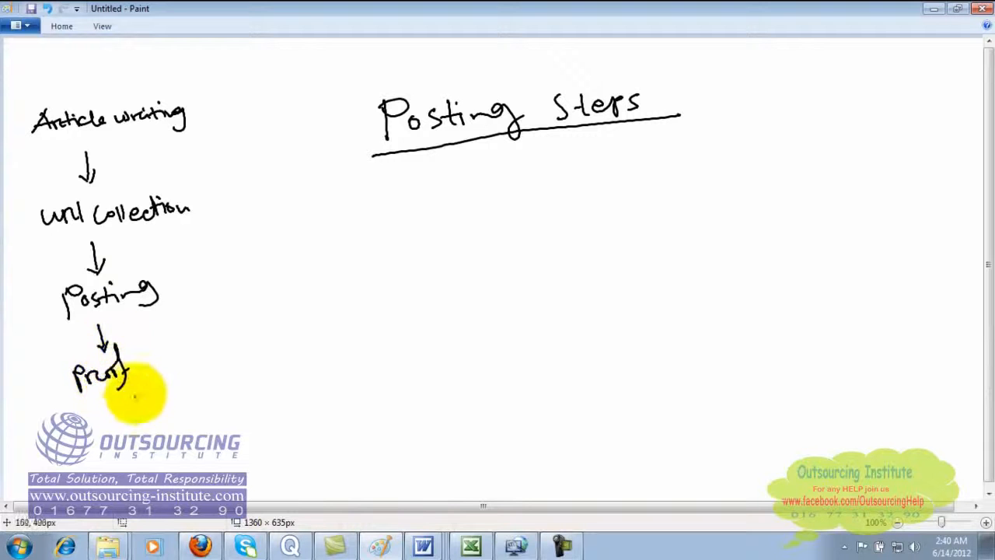
{"action": "left_click_drag", "start_coordinate": [102, 411], "coordinate": [93, 427]}
{"action": "left_click_drag", "start_coordinate": [105, 413], "coordinate": [119, 421]}
{"action": "mouse_move", "coordinate": [119, 402]}
{"action": "left_mouse_down"}
{"action": "mouse_move", "coordinate": [130, 409]}
{"action": "mouse_move", "coordinate": [109, 419]}
{"action": "mouse_move", "coordinate": [204, 366]}
{"action": "left_mouse_up"}
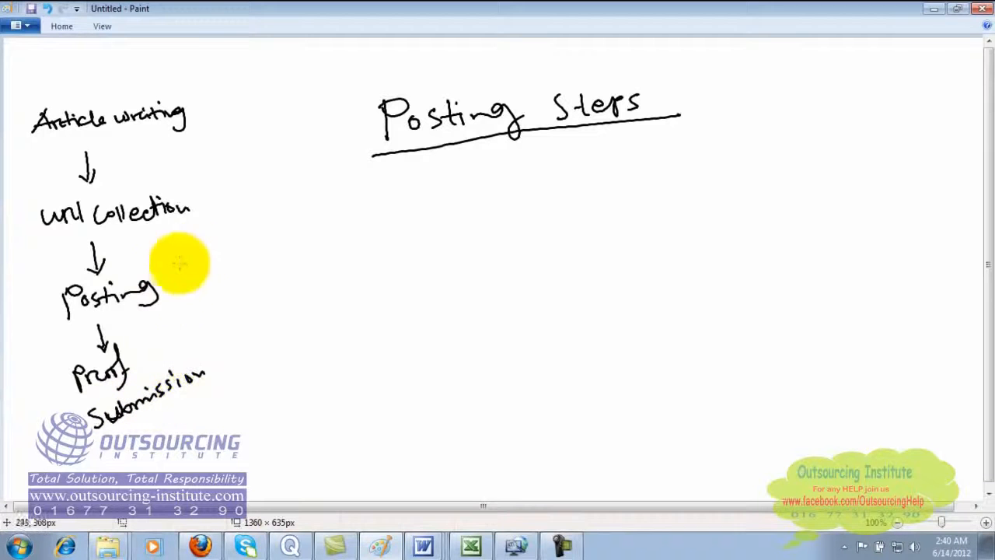
Draw an arrow pointing away from "Posting" and a long vertical line separating the flow from the heading area.
{"action": "mouse_move", "coordinate": [167, 282]}
{"action": "left_mouse_down"}
{"action": "mouse_move", "coordinate": [260, 260]}
{"action": "mouse_move", "coordinate": [257, 268]}
{"action": "left_mouse_up"}
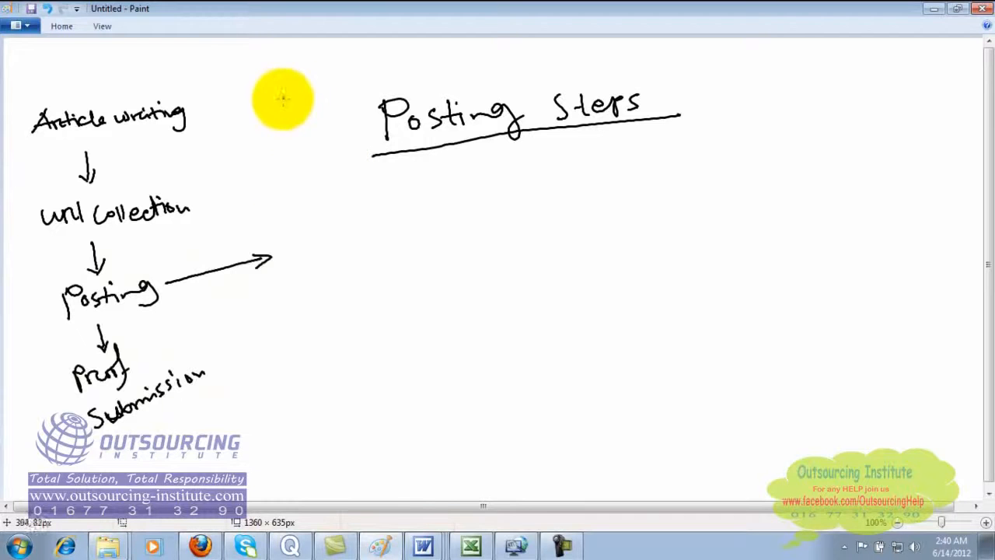
{"action": "left_click_drag", "start_coordinate": [273, 209], "coordinate": [273, 225]}
{"action": "left_click_drag", "start_coordinate": [260, 115], "coordinate": [290, 403]}
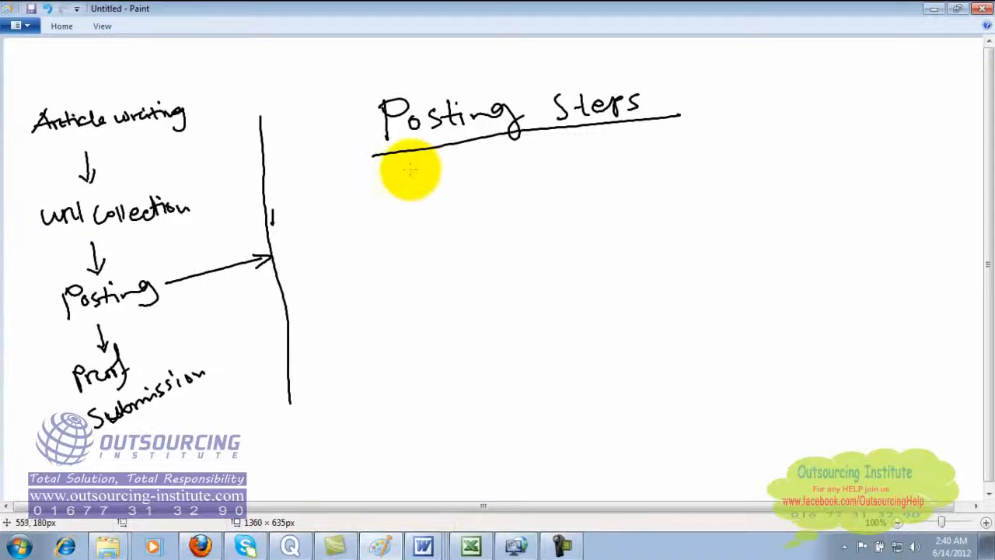
Handwrite the first list item "1. Registration / Log in" below the Posting Steps heading.
{"action": "left_click_drag", "start_coordinate": [354, 223], "coordinate": [360, 236]}
{"action": "left_click", "coordinate": [374, 235]}
{"action": "mouse_move", "coordinate": [414, 209]}
{"action": "left_mouse_down"}
{"action": "mouse_move", "coordinate": [421, 229]}
{"action": "mouse_move", "coordinate": [497, 214]}
{"action": "mouse_move", "coordinate": [511, 200]}
{"action": "mouse_move", "coordinate": [551, 211]}
{"action": "mouse_move", "coordinate": [575, 196]}
{"action": "mouse_move", "coordinate": [626, 196]}
{"action": "left_mouse_up"}
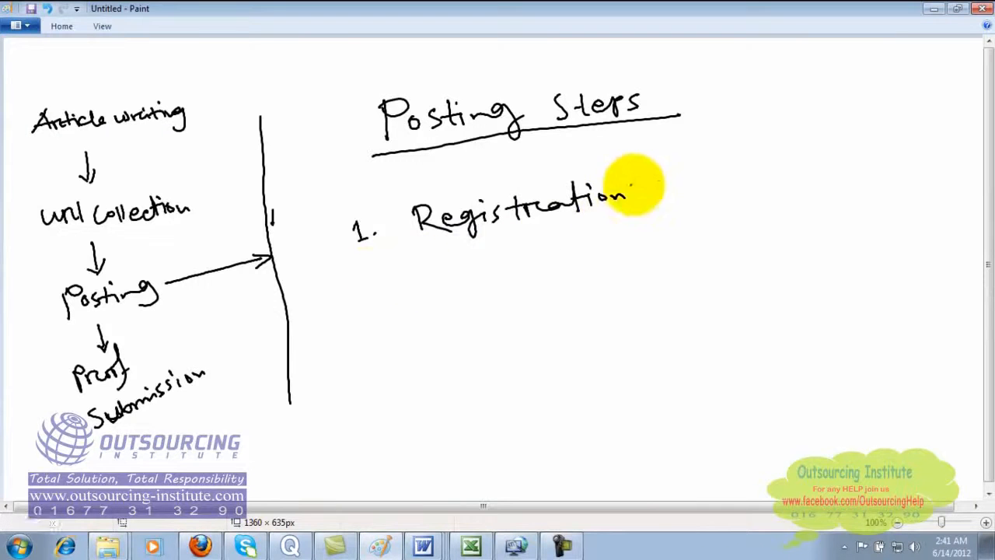
{"action": "mouse_move", "coordinate": [658, 169]}
{"action": "left_mouse_down"}
{"action": "mouse_move", "coordinate": [637, 219]}
{"action": "mouse_move", "coordinate": [697, 196]}
{"action": "mouse_move", "coordinate": [710, 219]}
{"action": "mouse_move", "coordinate": [762, 200]}
{"action": "left_mouse_up"}
Handwrite the second list item "2. Fill up the form" below the registration item.
{"action": "left_click_drag", "start_coordinate": [375, 304], "coordinate": [391, 323]}
{"action": "left_click", "coordinate": [403, 309]}
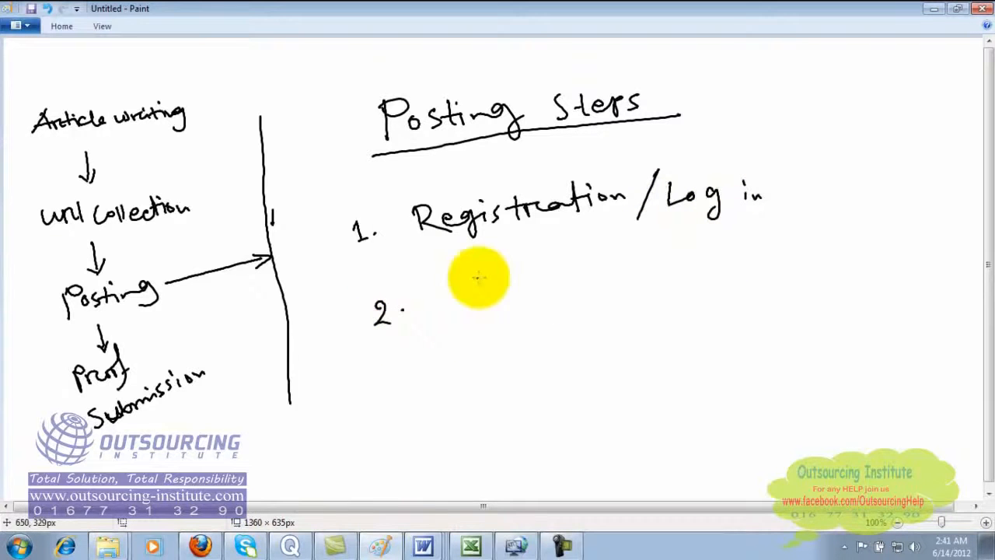
{"action": "mouse_move", "coordinate": [439, 288]}
{"action": "left_mouse_down"}
{"action": "mouse_move", "coordinate": [440, 311]}
{"action": "mouse_move", "coordinate": [459, 284]}
{"action": "left_mouse_up"}
{"action": "left_click_drag", "start_coordinate": [441, 301], "coordinate": [472, 309]}
{"action": "left_click", "coordinate": [466, 288]}
{"action": "left_click_drag", "start_coordinate": [481, 282], "coordinate": [480, 310]}
{"action": "left_click_drag", "start_coordinate": [527, 285], "coordinate": [650, 286]}
{"action": "mouse_move", "coordinate": [698, 252]}
{"action": "left_mouse_down"}
{"action": "mouse_move", "coordinate": [686, 294]}
{"action": "mouse_move", "coordinate": [754, 268]}
{"action": "left_mouse_up"}
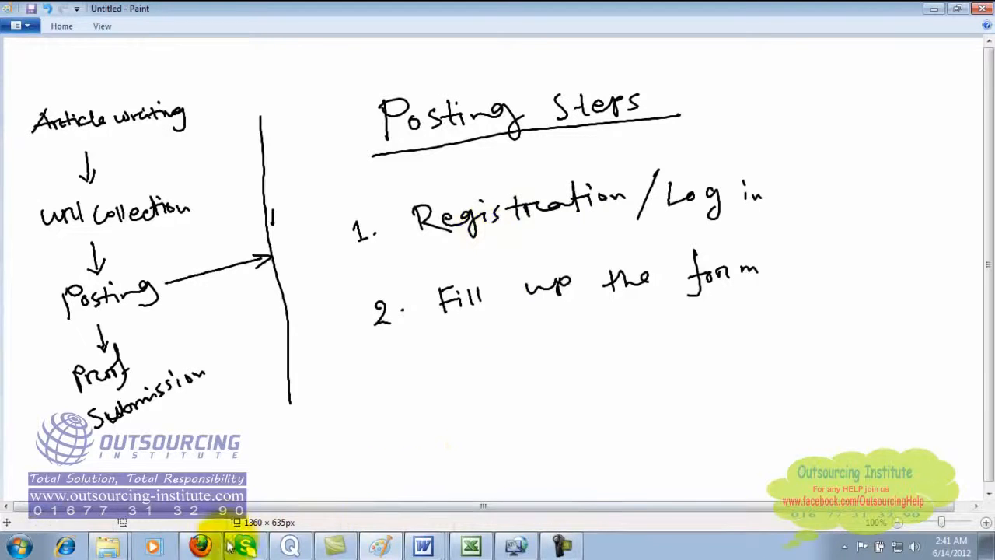
{"action": "left_click", "coordinate": [201, 546]}
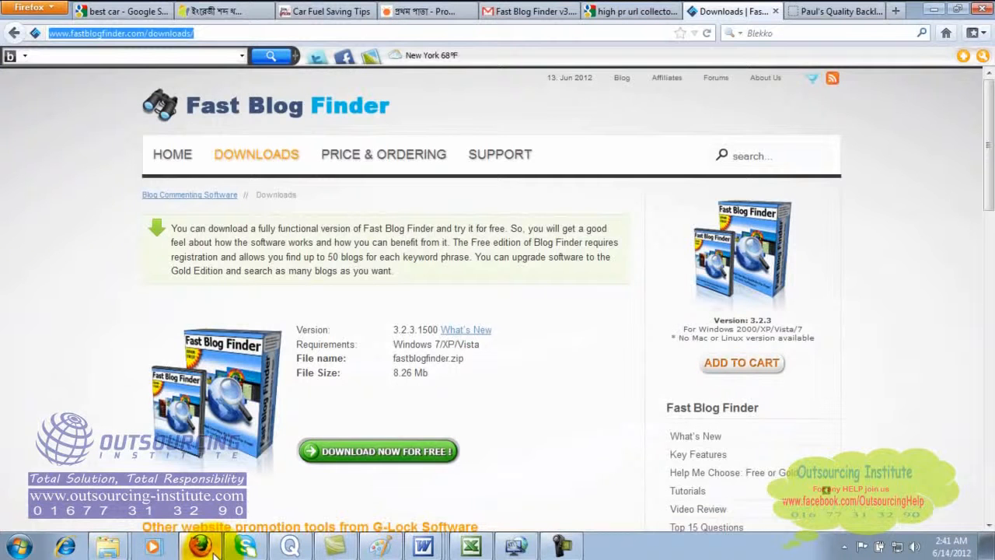
{"action": "left_click", "coordinate": [470, 547]}
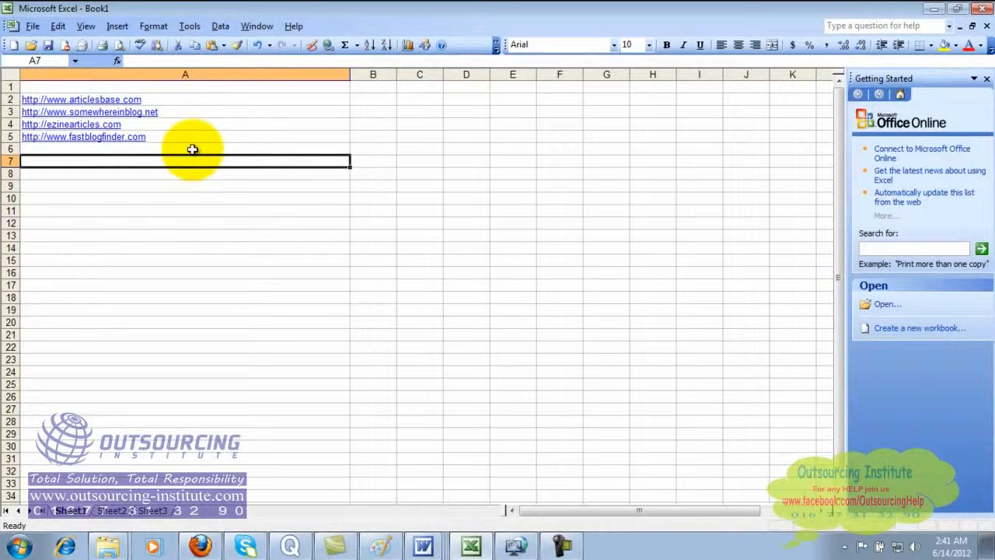
{"action": "left_click", "coordinate": [192, 149]}
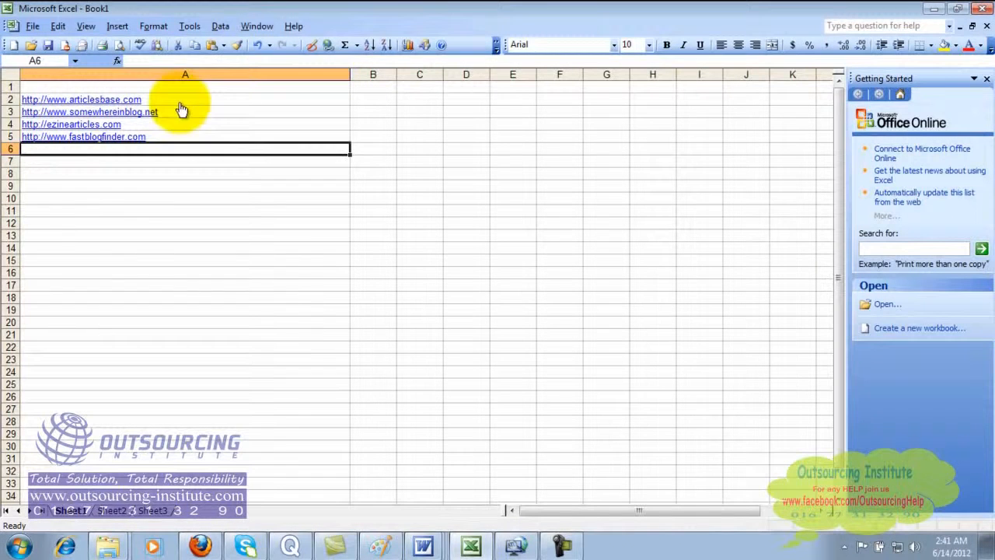
{"action": "left_click", "coordinate": [180, 101]}
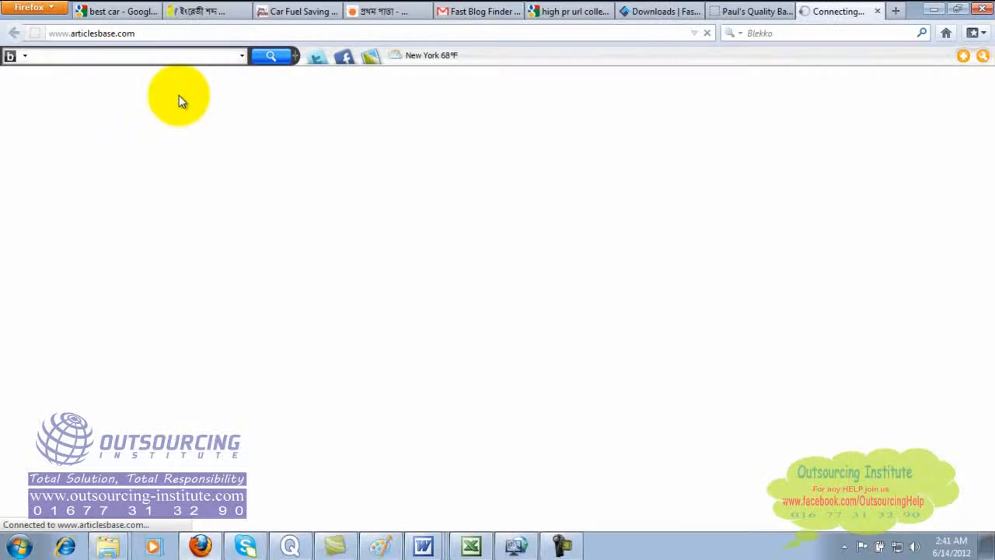
{"action": "left_click", "coordinate": [877, 11]}
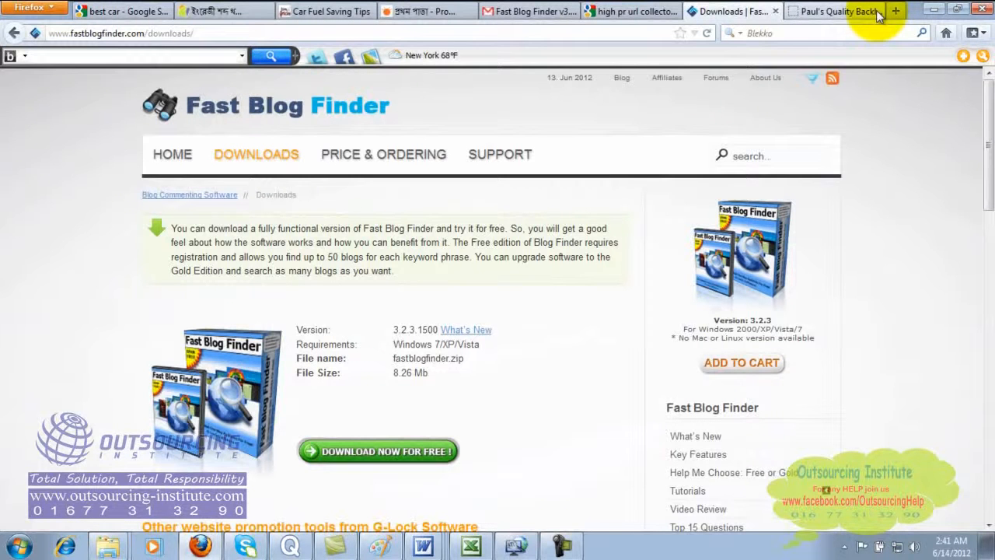
{"action": "left_click", "coordinate": [466, 547]}
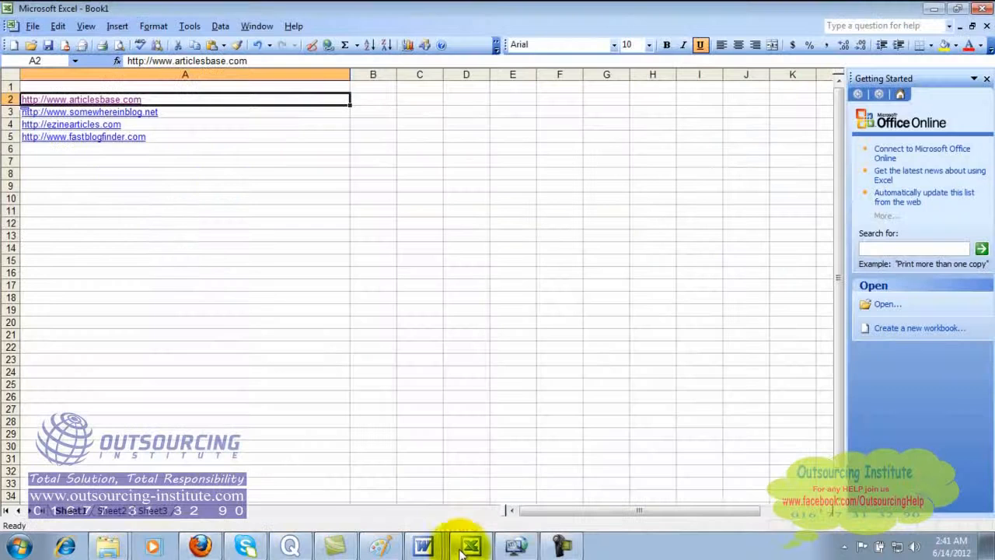
{"action": "right_click", "coordinate": [89, 104]}
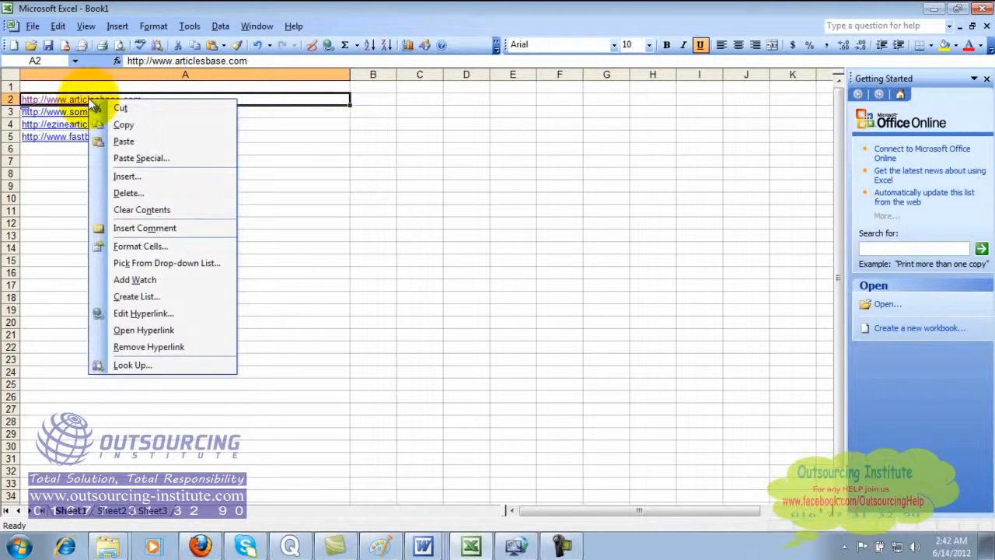
{"action": "left_click", "coordinate": [123, 124]}
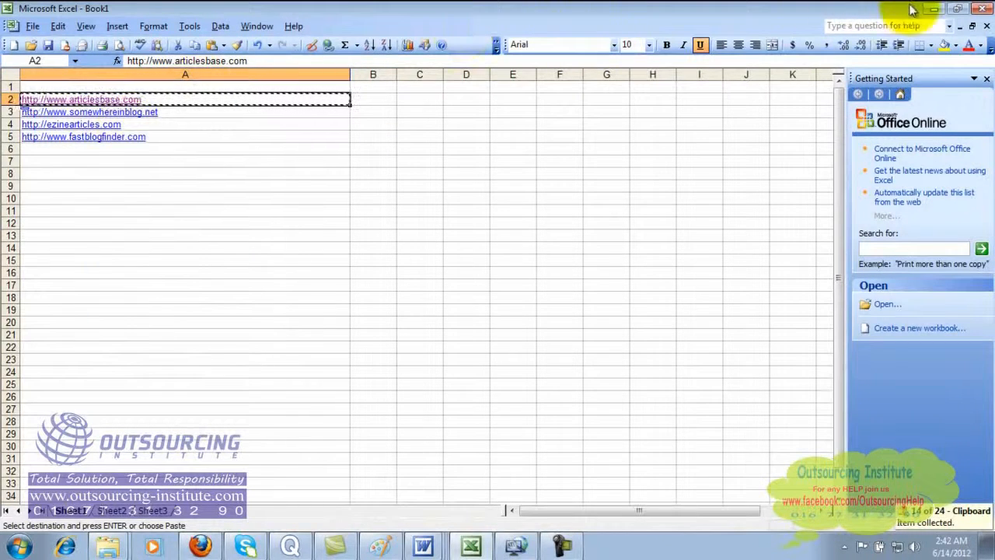
{"action": "left_click", "coordinate": [936, 9]}
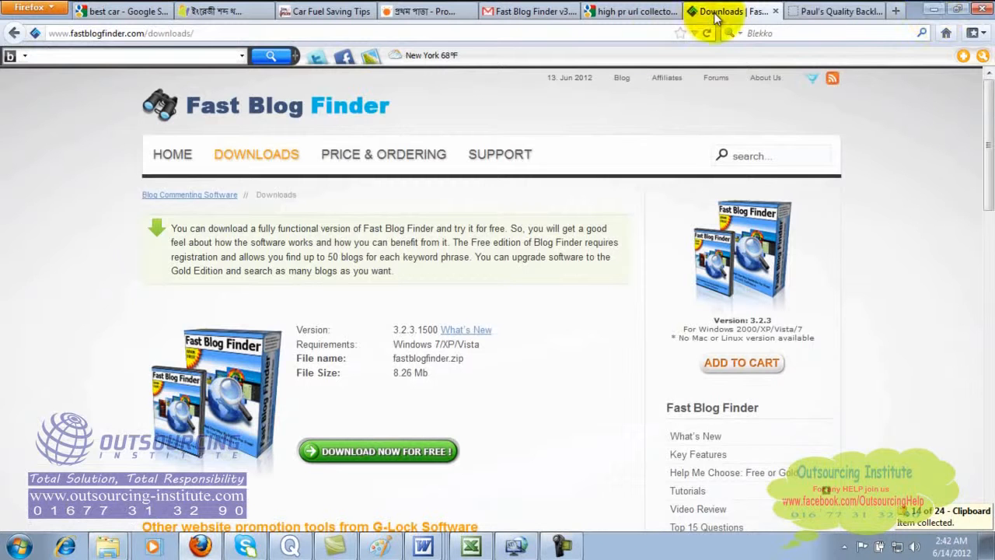
{"action": "left_click", "coordinate": [593, 32]}
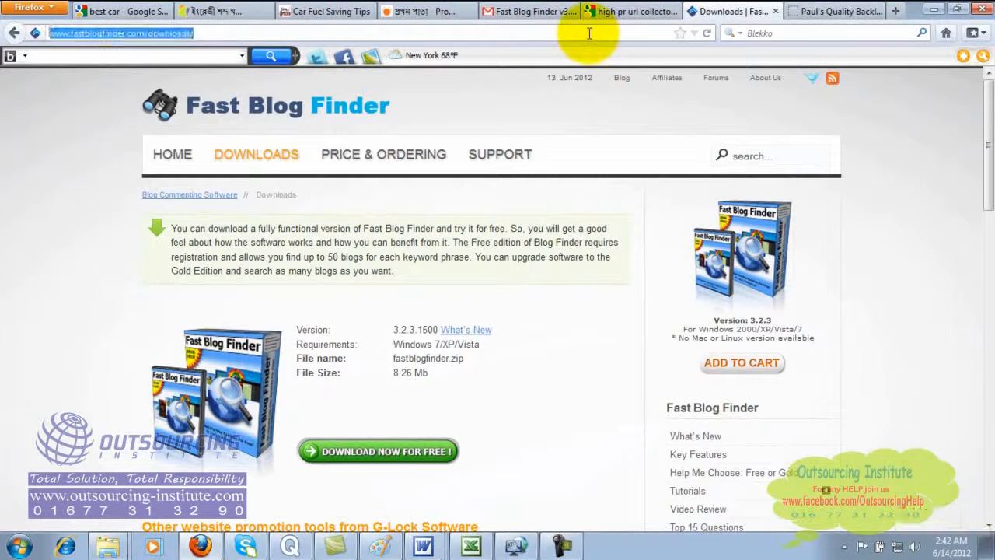
{"action": "right_click", "coordinate": [590, 33]}
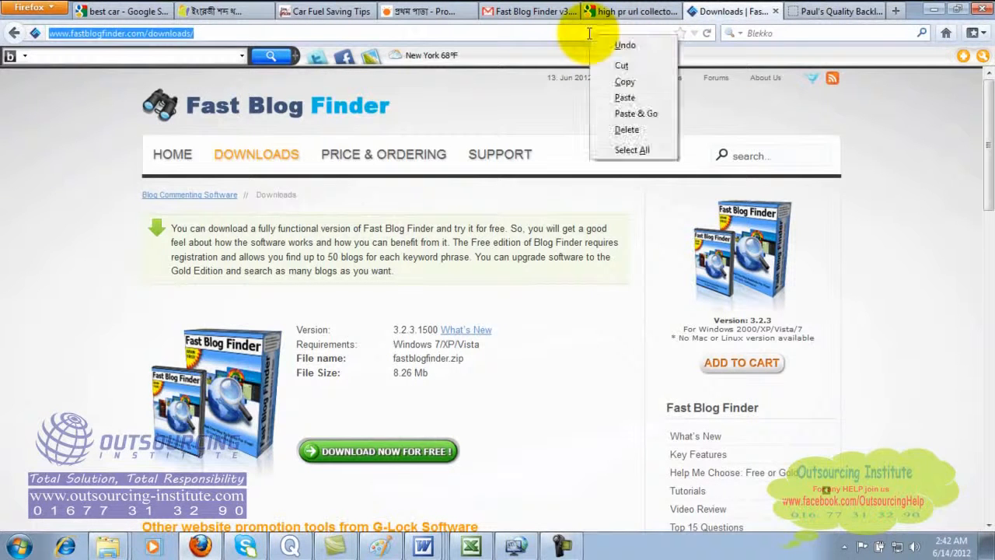
{"action": "left_click", "coordinate": [637, 91]}
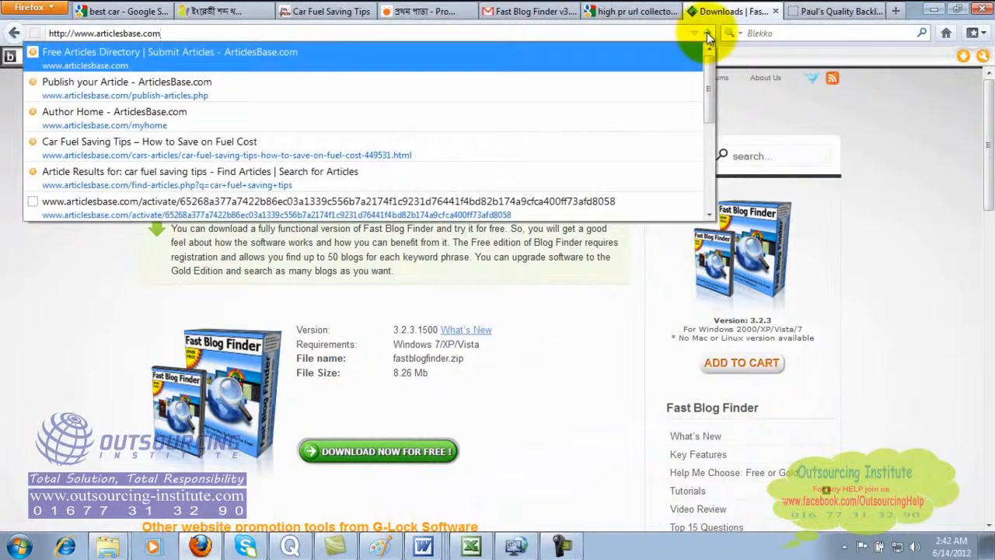
{"action": "left_click", "coordinate": [707, 33]}
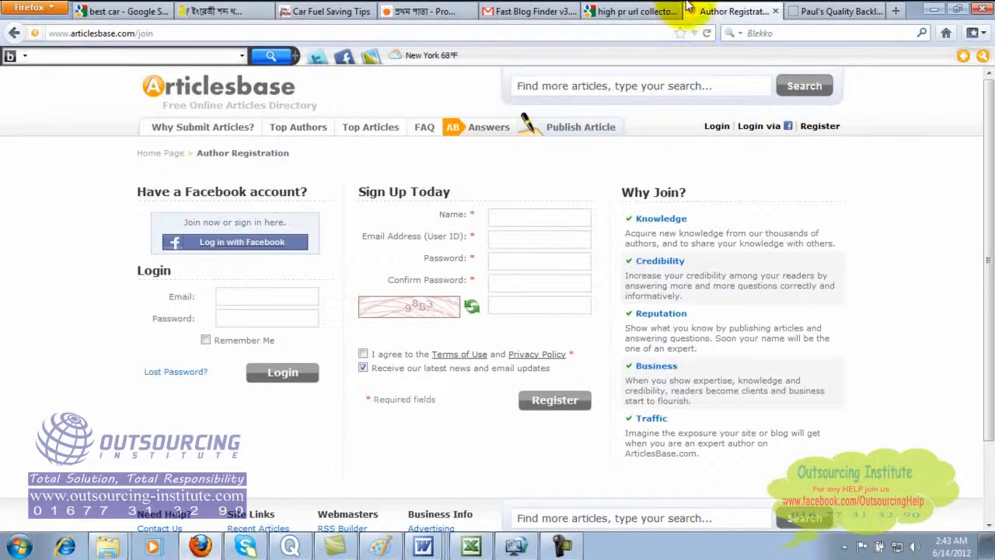
Return to the Articlesbase home page and log in with the account's e-mail and password, dismissing the offer to save the password.
{"action": "left_click", "coordinate": [13, 33]}
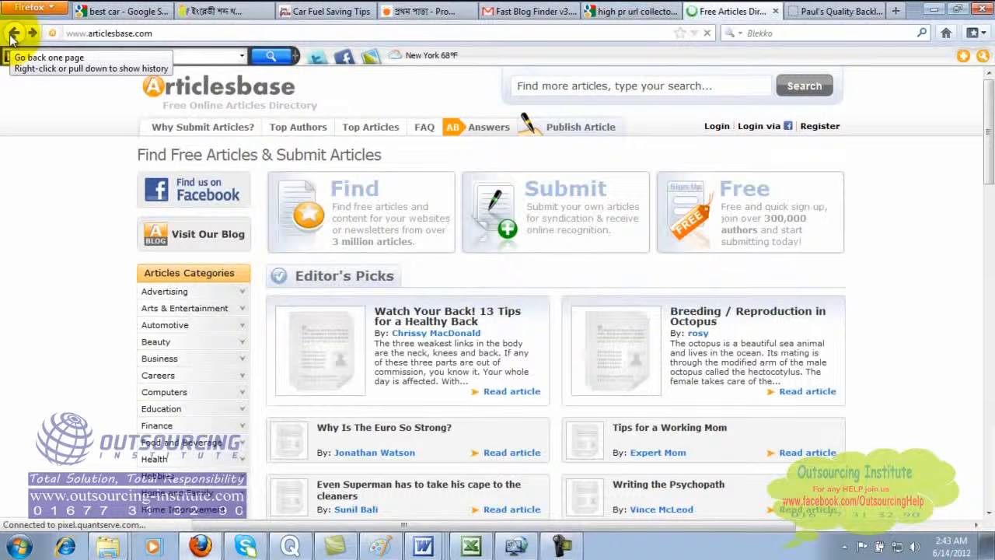
{"action": "left_click", "coordinate": [717, 130]}
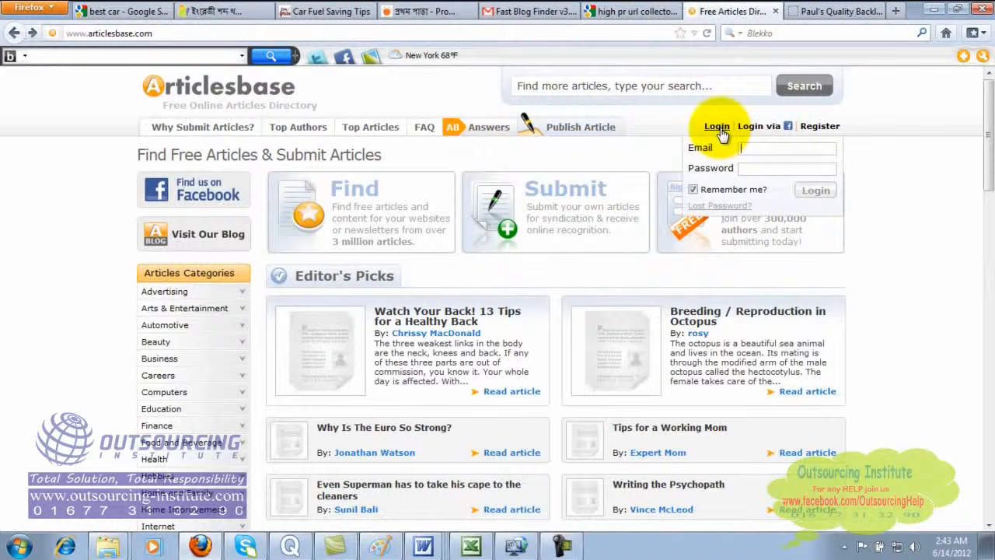
{"action": "type", "text": "sal"}
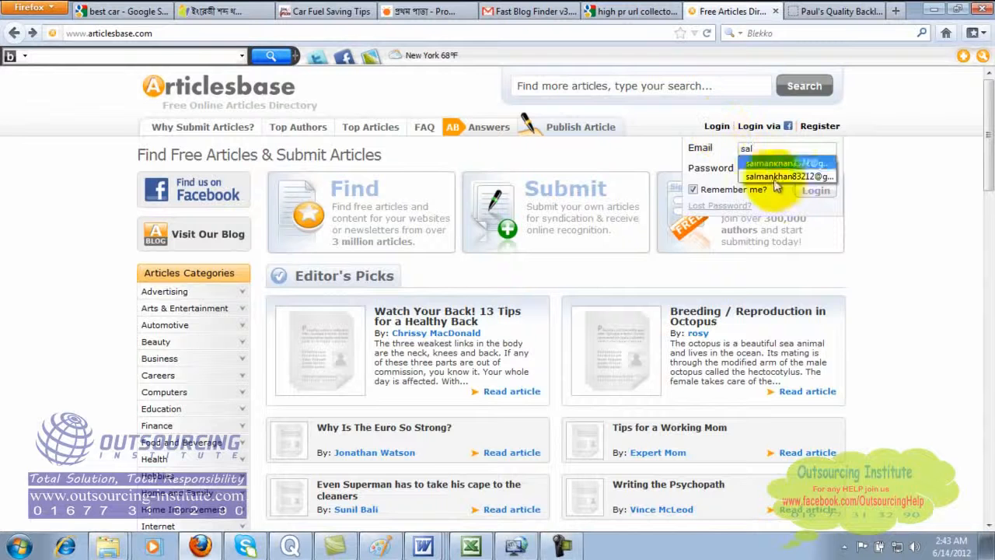
{"action": "left_click", "coordinate": [780, 177]}
{"action": "left_click", "coordinate": [780, 172]}
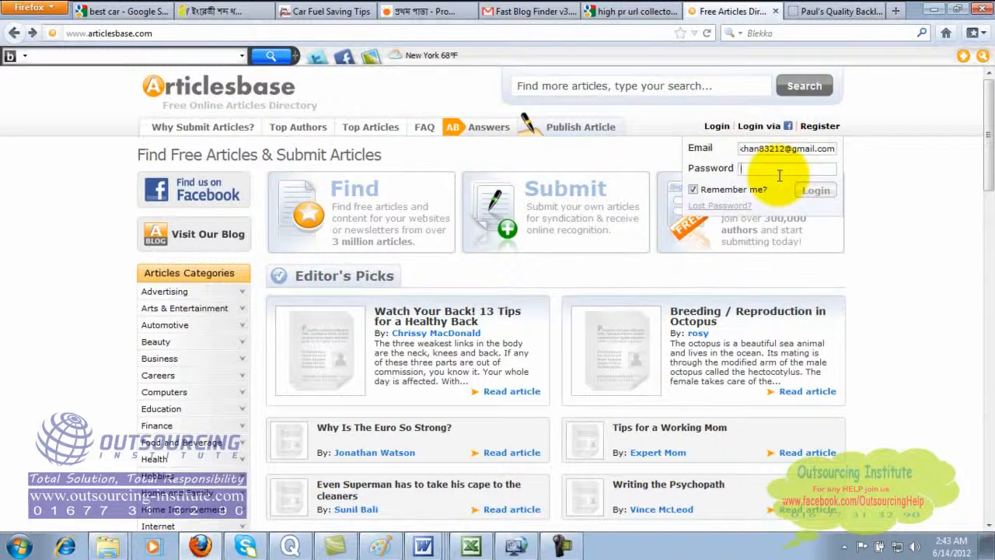
{"action": "type", "text": "••••••••"}
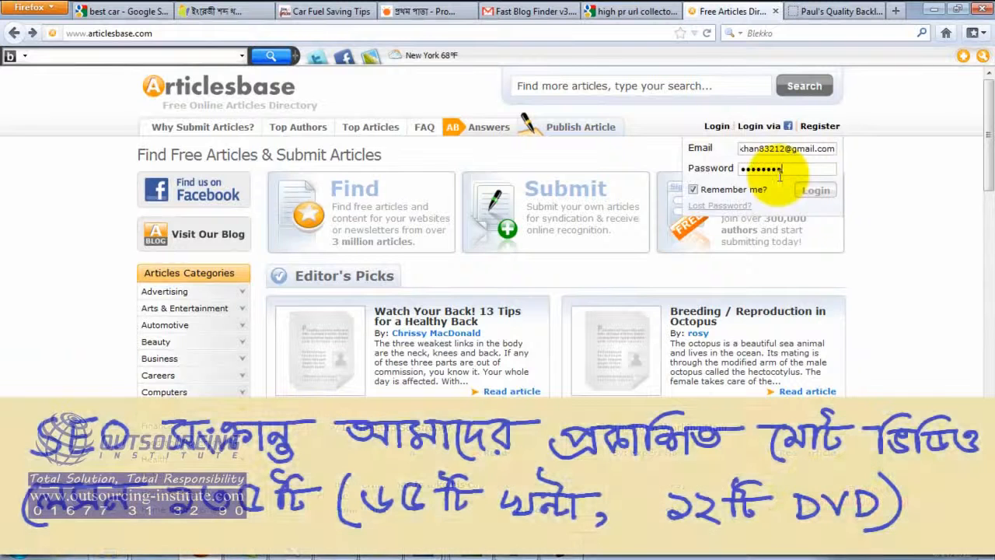
{"action": "left_click", "coordinate": [818, 192]}
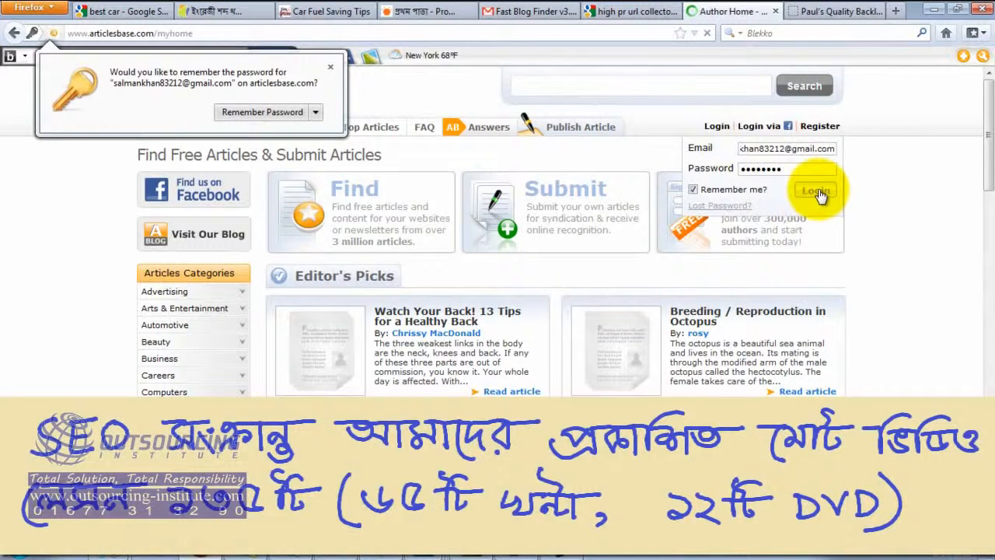
{"action": "left_click", "coordinate": [331, 68]}
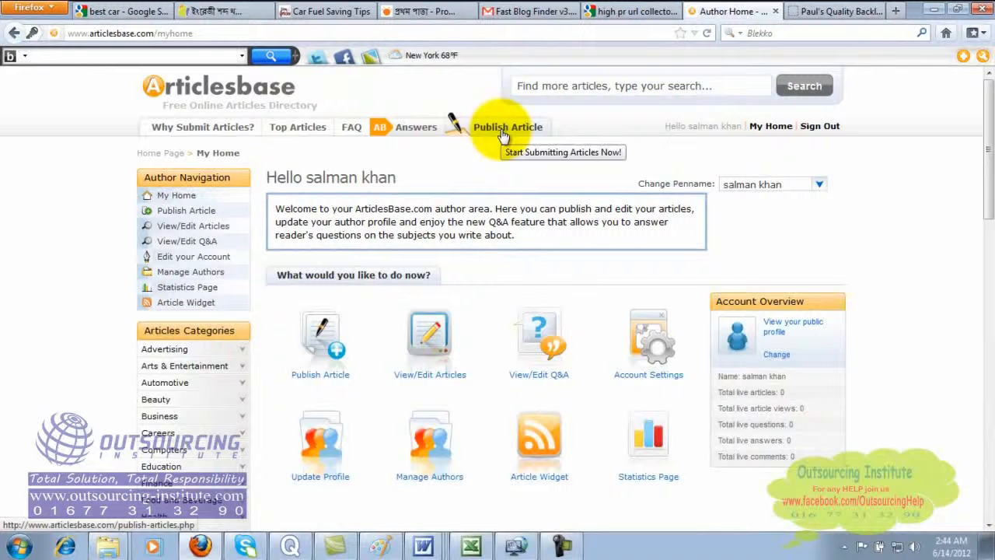
Switch to Paint, tick off item 1 and renumber the "Fill up the form" item as 3.
{"action": "left_click", "coordinate": [381, 548]}
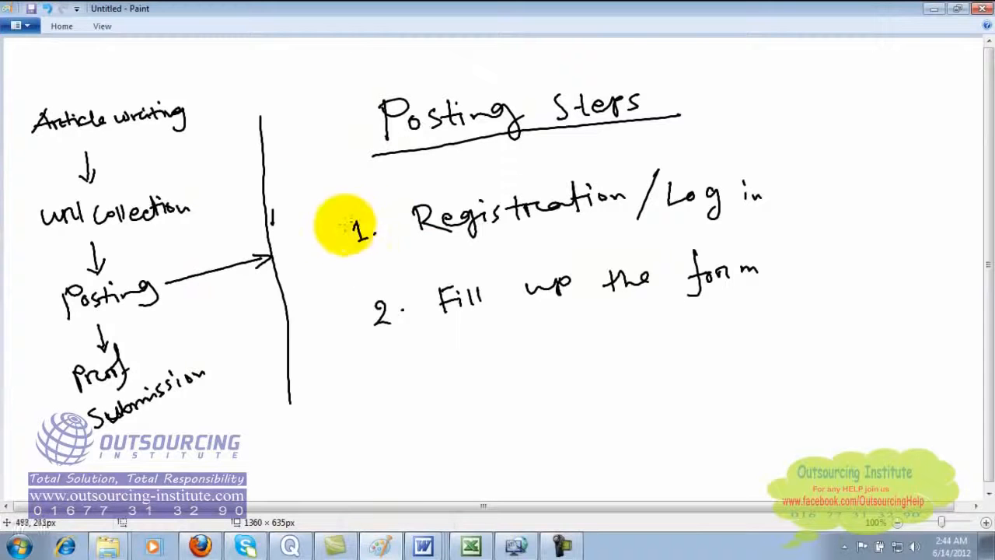
{"action": "left_click_drag", "start_coordinate": [336, 236], "coordinate": [358, 221]}
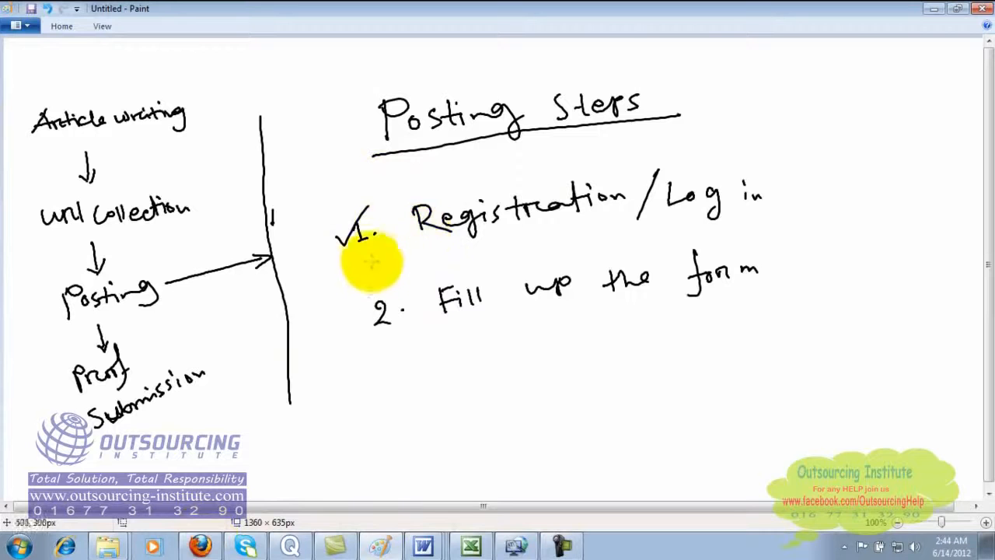
{"action": "mouse_move", "coordinate": [372, 302]}
{"action": "left_mouse_down"}
{"action": "mouse_move", "coordinate": [363, 304]}
{"action": "mouse_move", "coordinate": [369, 327]}
{"action": "left_mouse_up"}
Handwrite a new item "2. Publish / New Post" between the registration and form items.
{"action": "left_click_drag", "start_coordinate": [361, 274], "coordinate": [374, 285]}
{"action": "left_click", "coordinate": [380, 273]}
{"action": "left_click_drag", "start_coordinate": [415, 253], "coordinate": [416, 272]}
{"action": "mouse_move", "coordinate": [412, 253]}
{"action": "left_mouse_down"}
{"action": "mouse_move", "coordinate": [424, 255]}
{"action": "mouse_move", "coordinate": [417, 263]}
{"action": "left_mouse_up"}
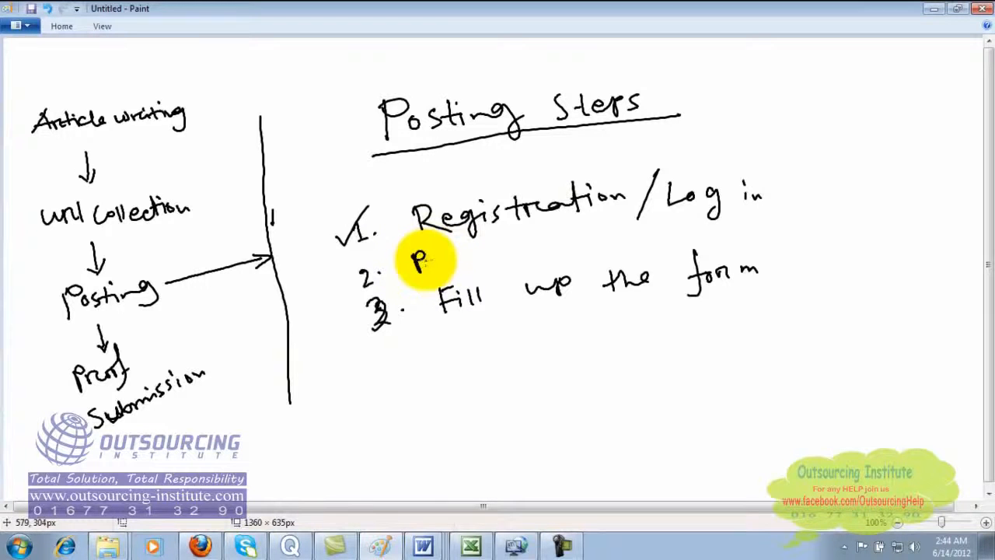
{"action": "mouse_move", "coordinate": [422, 256]}
{"action": "left_mouse_down"}
{"action": "mouse_move", "coordinate": [426, 266]}
{"action": "mouse_move", "coordinate": [435, 255]}
{"action": "mouse_move", "coordinate": [495, 260]}
{"action": "mouse_move", "coordinate": [503, 273]}
{"action": "mouse_move", "coordinate": [549, 256]}
{"action": "mouse_move", "coordinate": [600, 207]}
{"action": "mouse_move", "coordinate": [633, 248]}
{"action": "mouse_move", "coordinate": [639, 229]}
{"action": "left_mouse_up"}
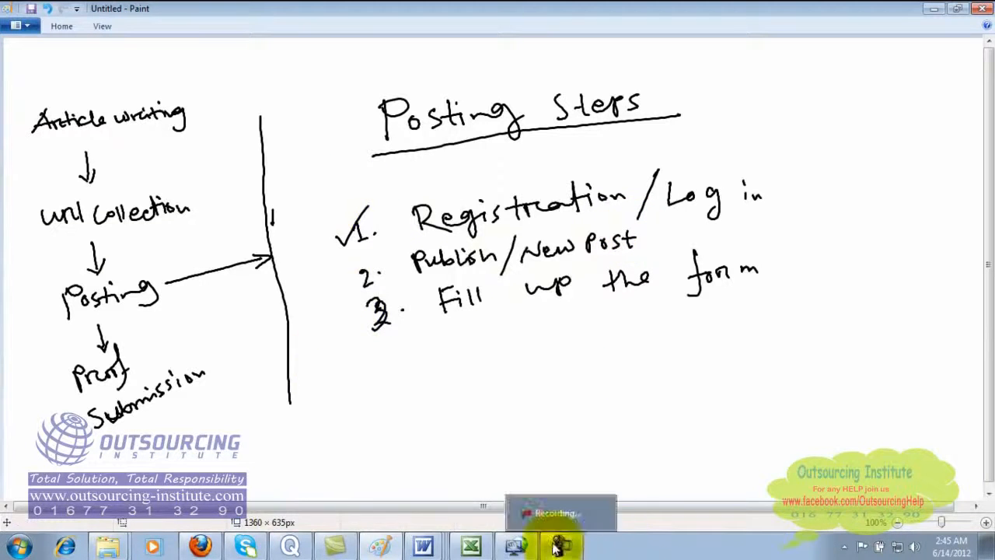
Switch to Firefox, open the Publish Article form on Articlesbase and place the cursor in the article body.
{"action": "left_click", "coordinate": [200, 547]}
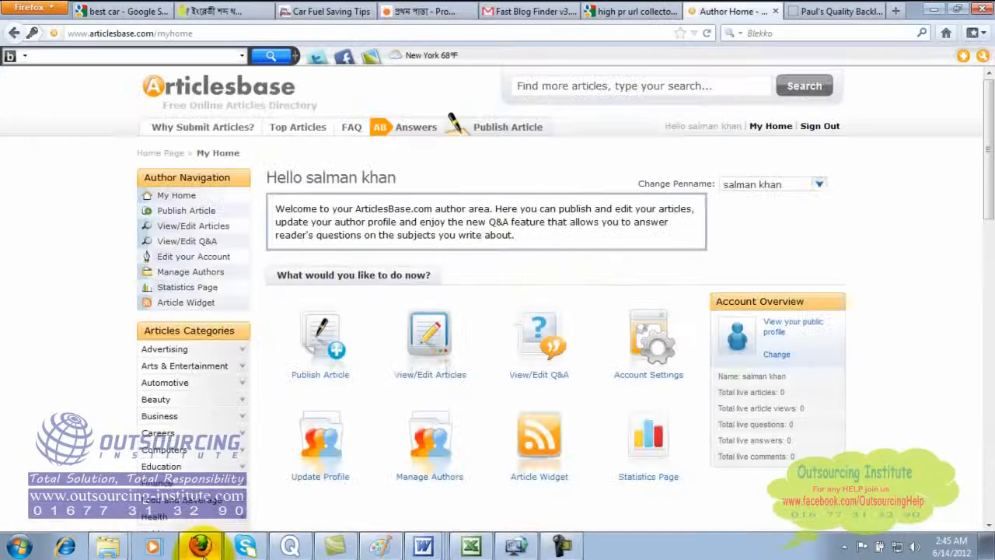
{"action": "left_click", "coordinate": [509, 131]}
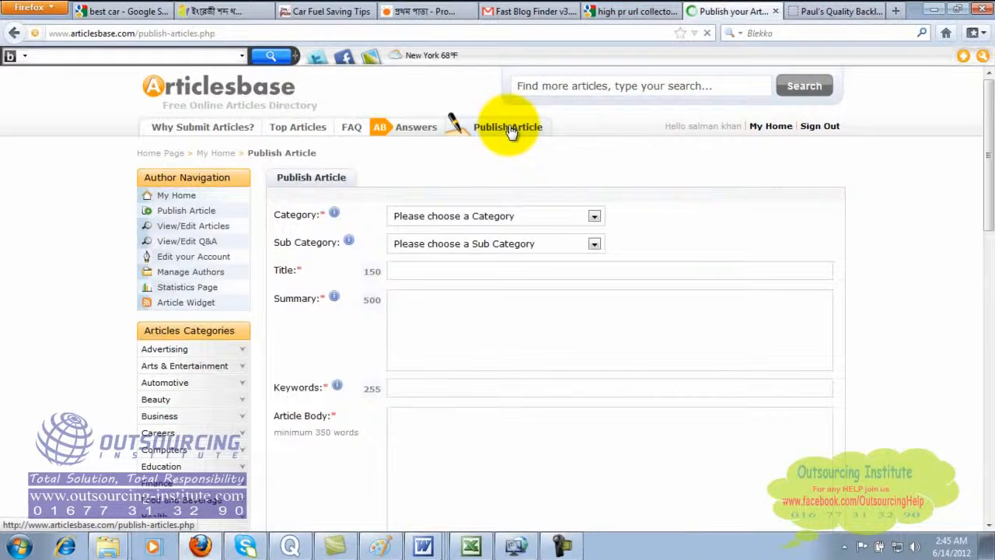
{"action": "left_click", "coordinate": [502, 420]}
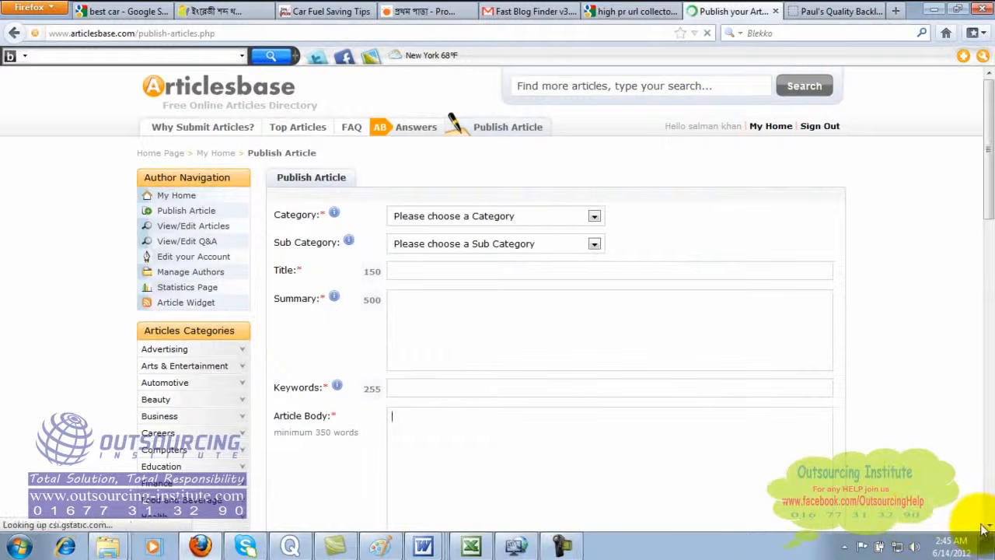
Switch to the "article 4" document in Word and copy its entire text.
{"action": "scroll", "coordinate": [981, 528], "scroll_direction": "down", "scroll_amount": 3}
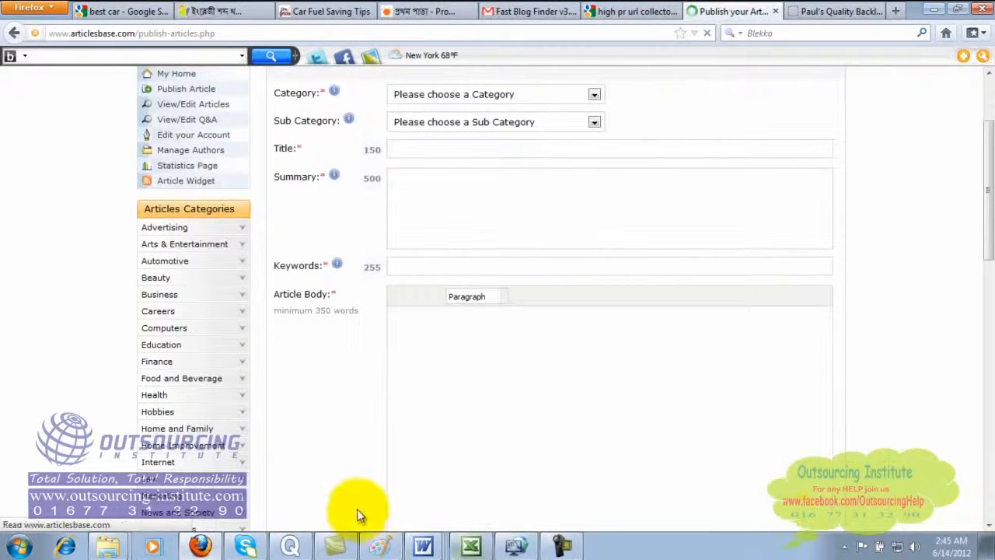
{"action": "mouse_move", "coordinate": [423, 544]}
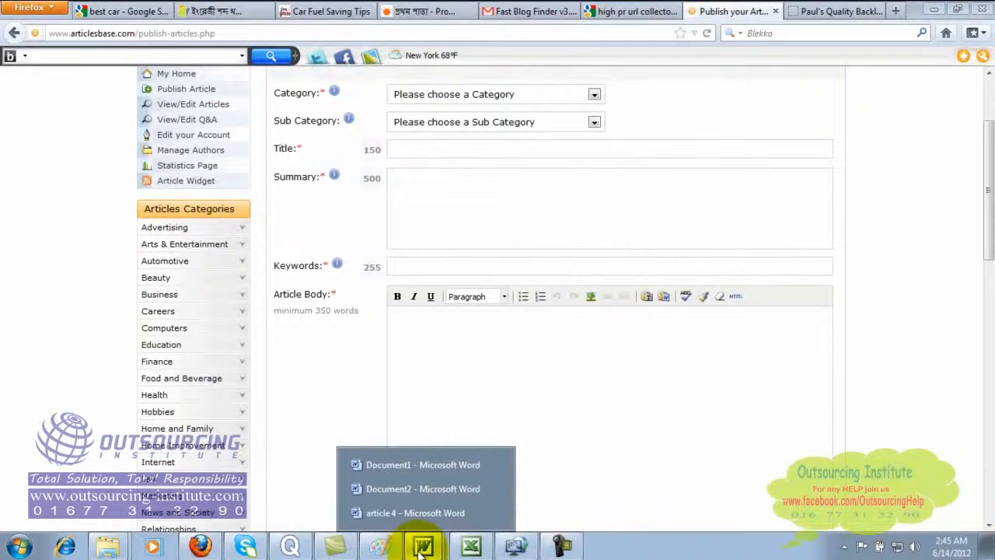
{"action": "left_click", "coordinate": [422, 510]}
{"action": "left_click", "coordinate": [298, 140]}
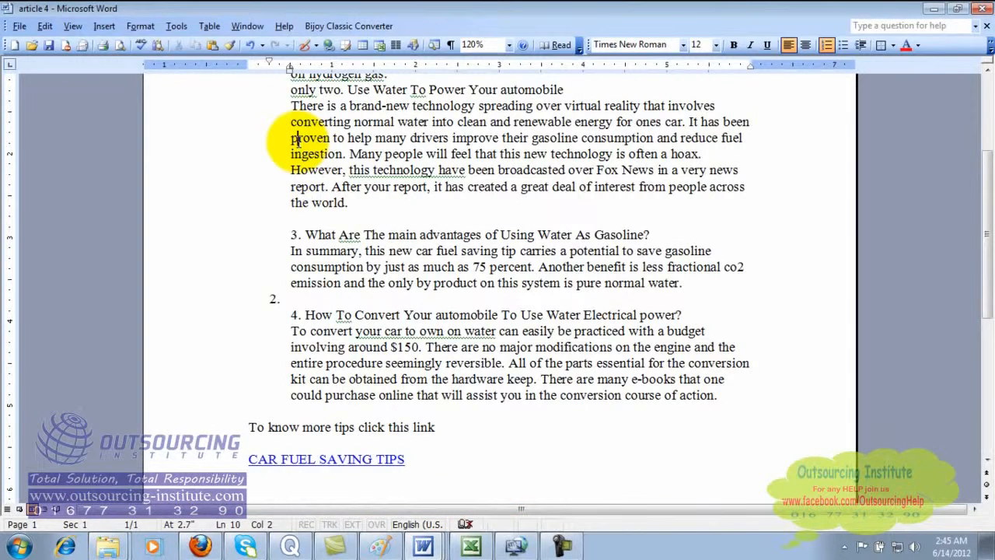
{"action": "key", "text": "ctrl+a"}
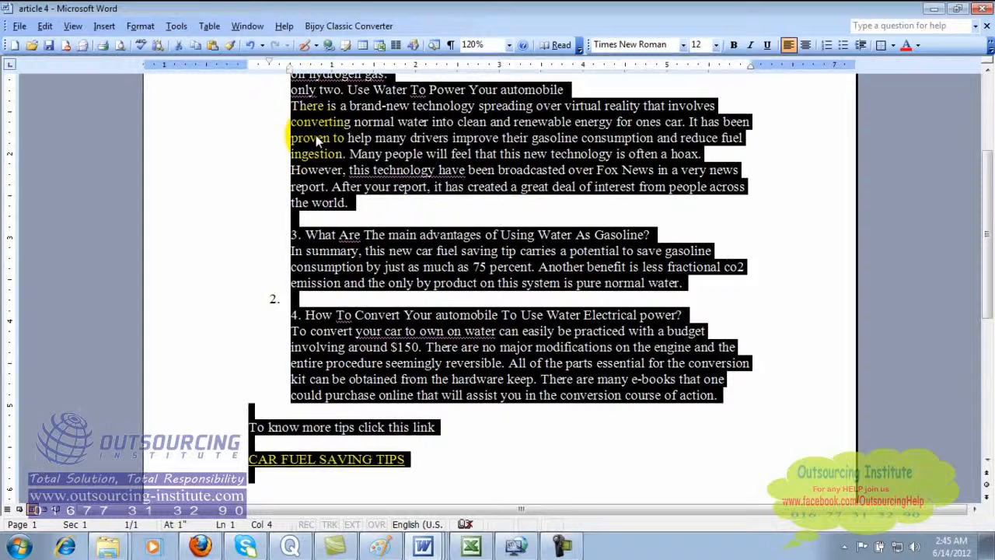
{"action": "right_click", "coordinate": [316, 139]}
{"action": "left_click", "coordinate": [353, 163]}
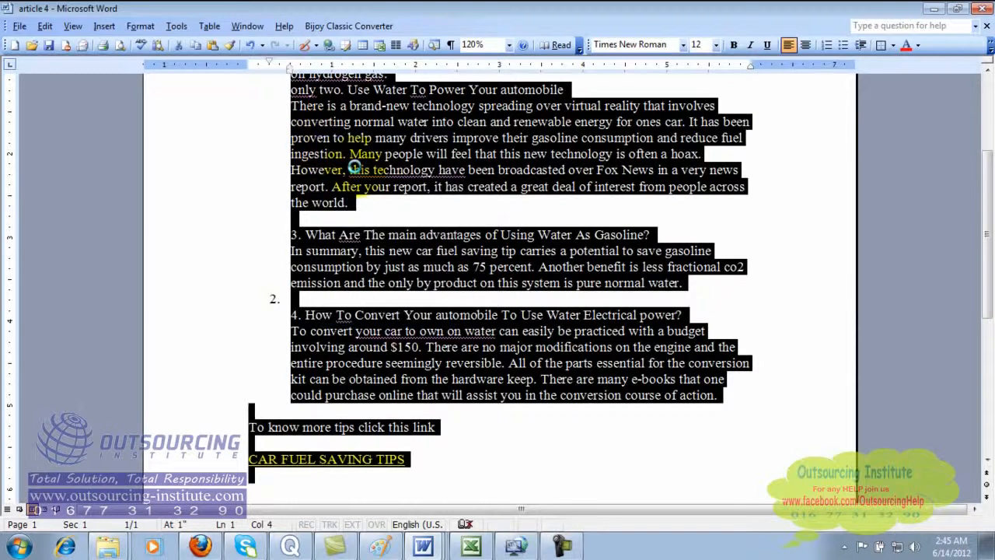
Switch back to Firefox and paste the copied article into the Article Body of the publishing form.
{"action": "left_click", "coordinate": [202, 547]}
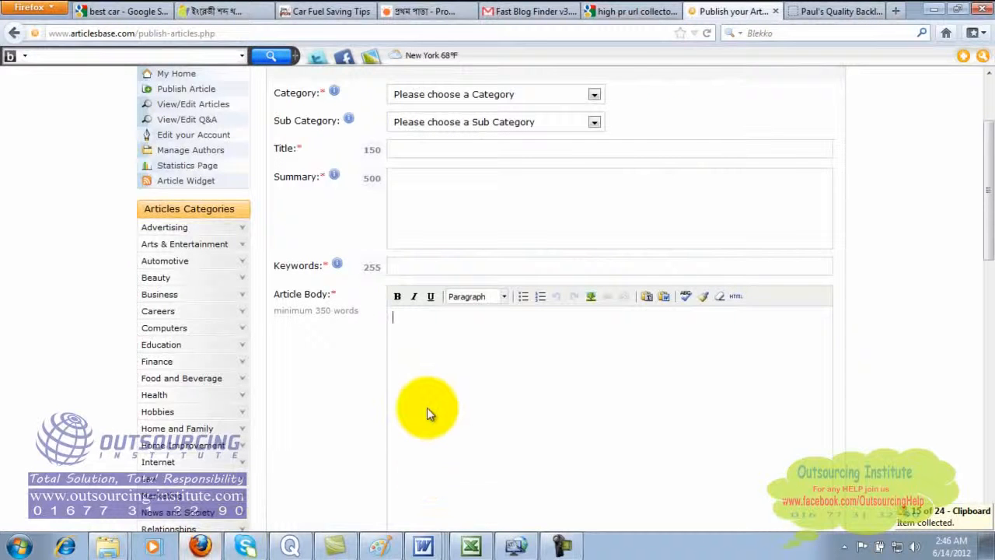
{"action": "key", "text": "ctrl+v"}
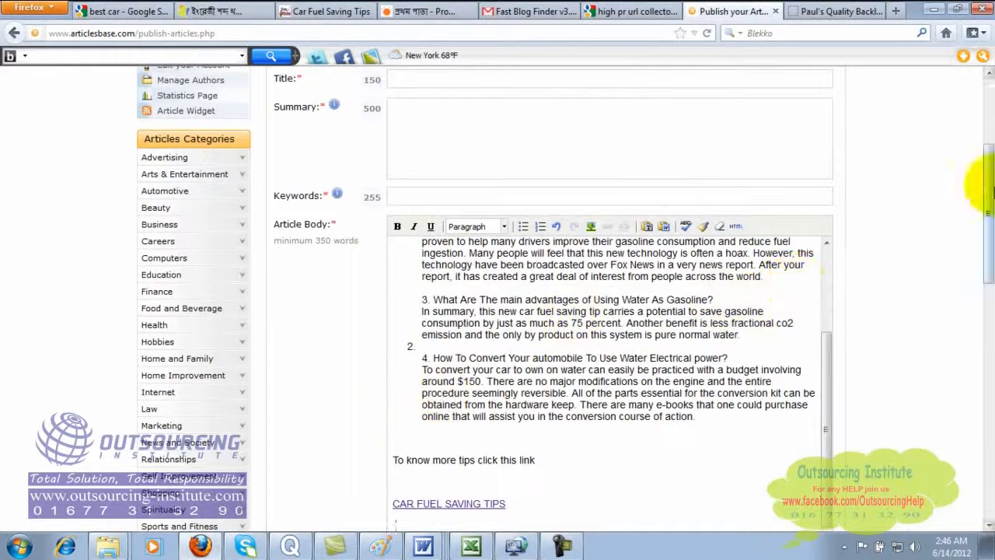
{"action": "scroll", "coordinate": [830, 247], "scroll_direction": "up", "scroll_amount": 3}
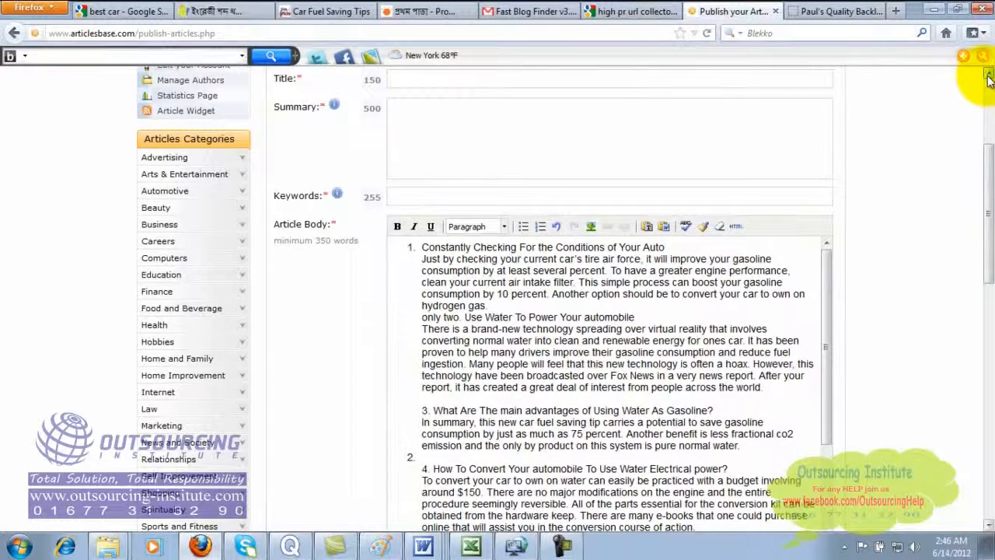
{"action": "scroll", "coordinate": [990, 74], "scroll_direction": "up", "scroll_amount": 4}
{"action": "scroll", "coordinate": [990, 75], "scroll_direction": "up", "scroll_amount": 1}
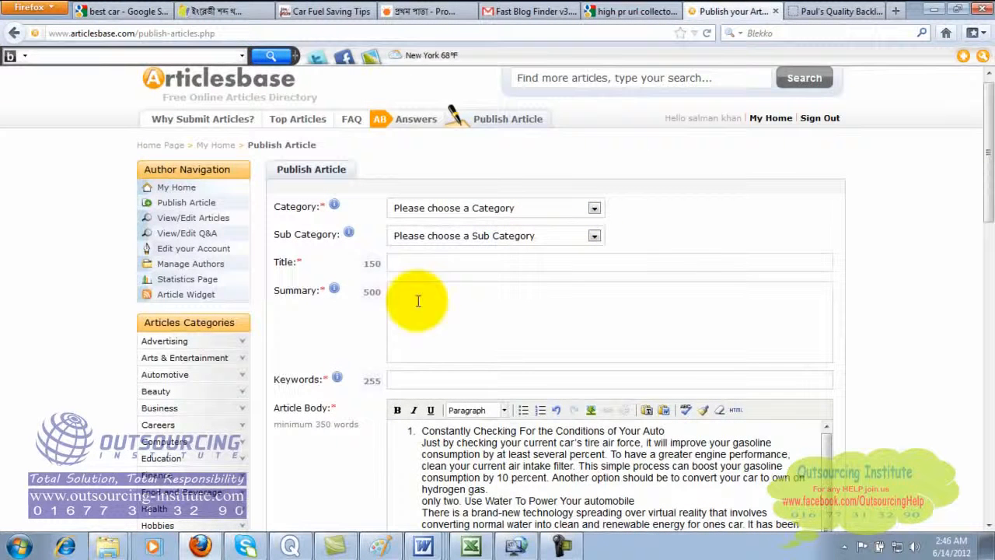
Enter "Car Fuel Saving Tips" as the article title, using the remembered entry.
{"action": "left_click", "coordinate": [395, 465]}
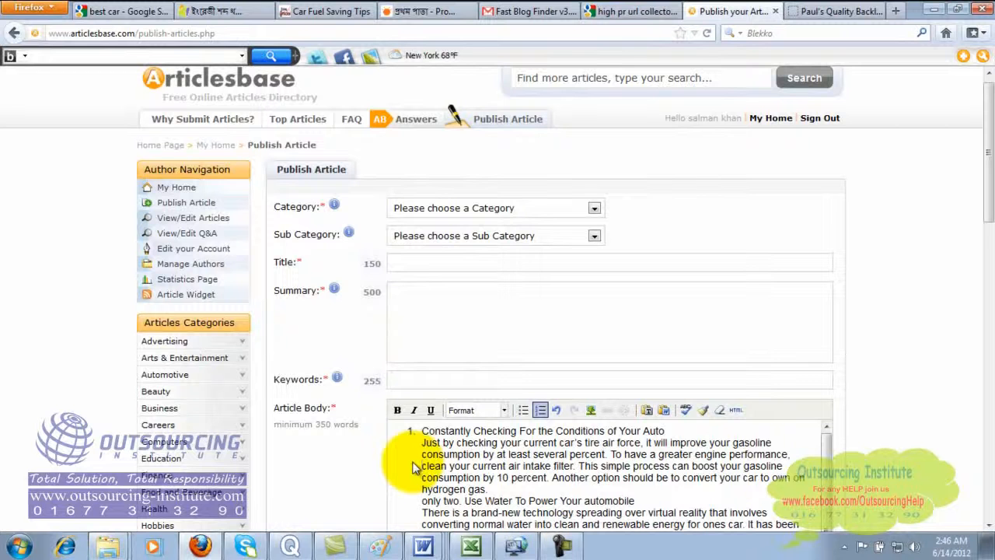
{"action": "left_click", "coordinate": [439, 264]}
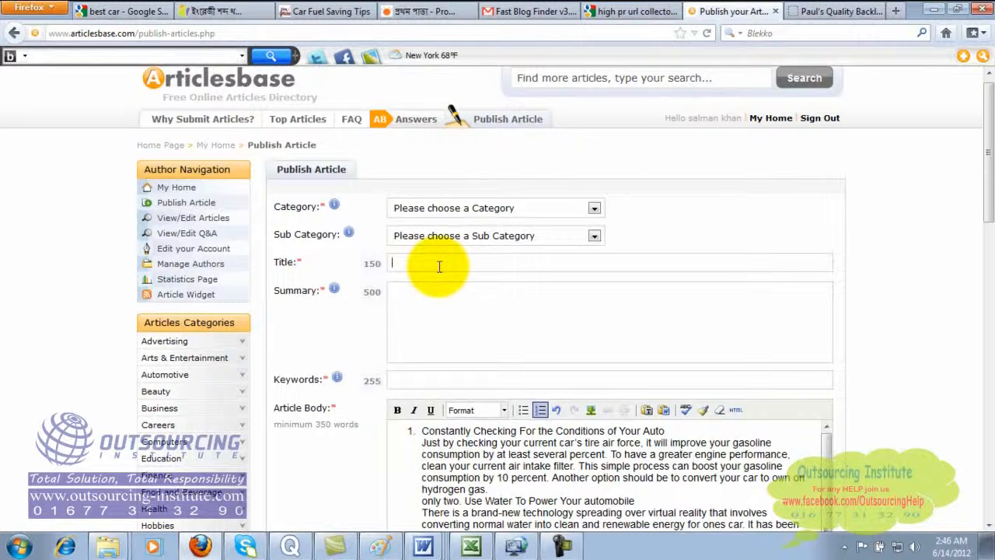
{"action": "type", "text": "Fue"}
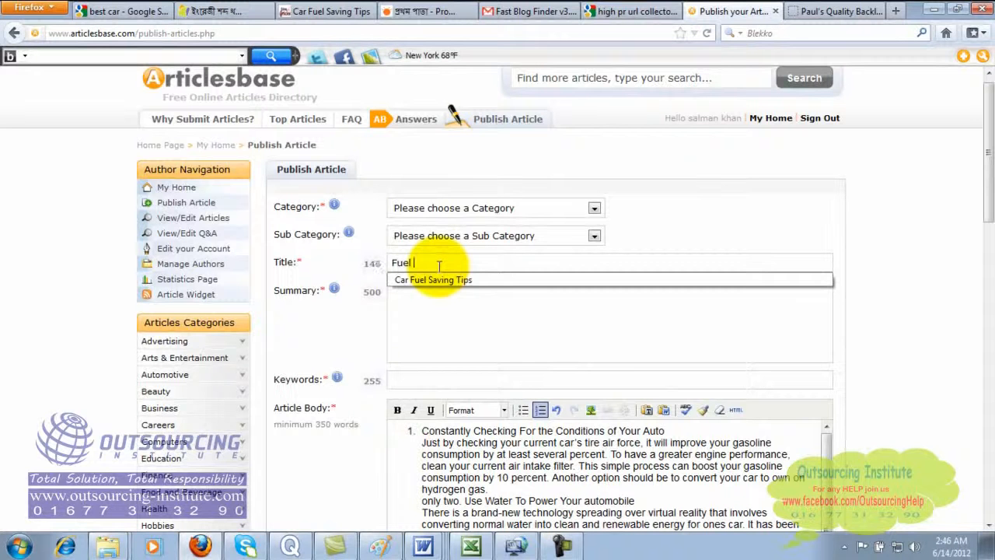
{"action": "type", "text": "l"}
{"action": "left_click", "coordinate": [439, 278]}
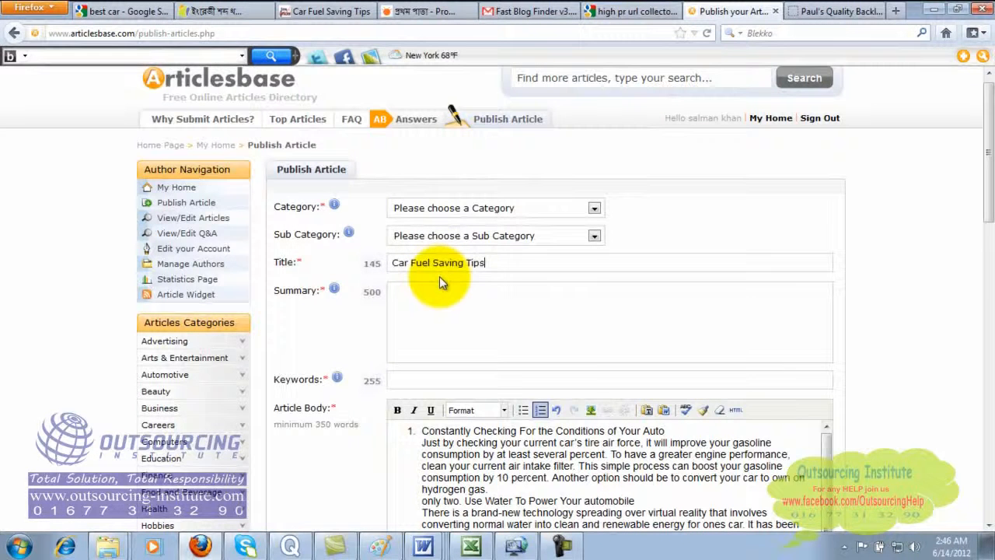
{"action": "left_click", "coordinate": [435, 302]}
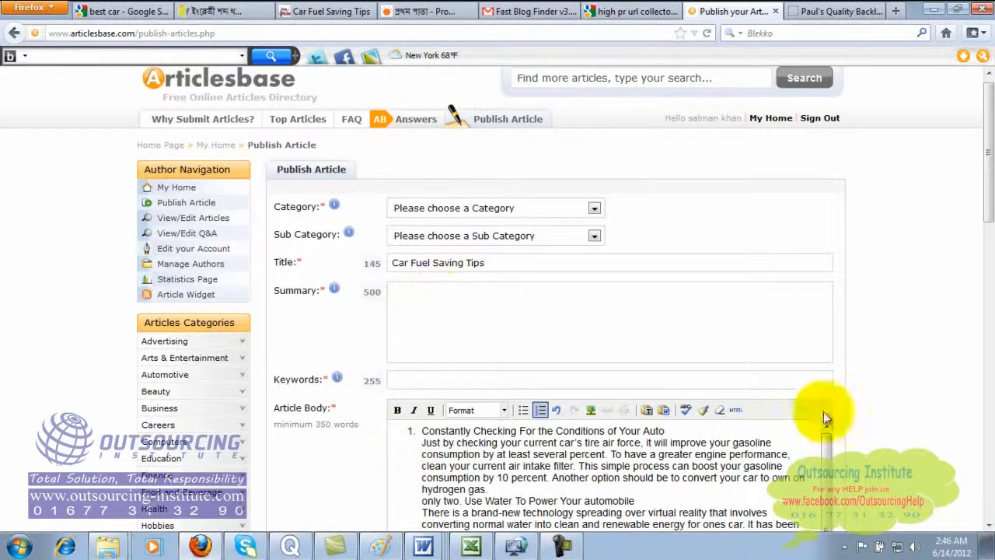
{"action": "left_click", "coordinate": [989, 526]}
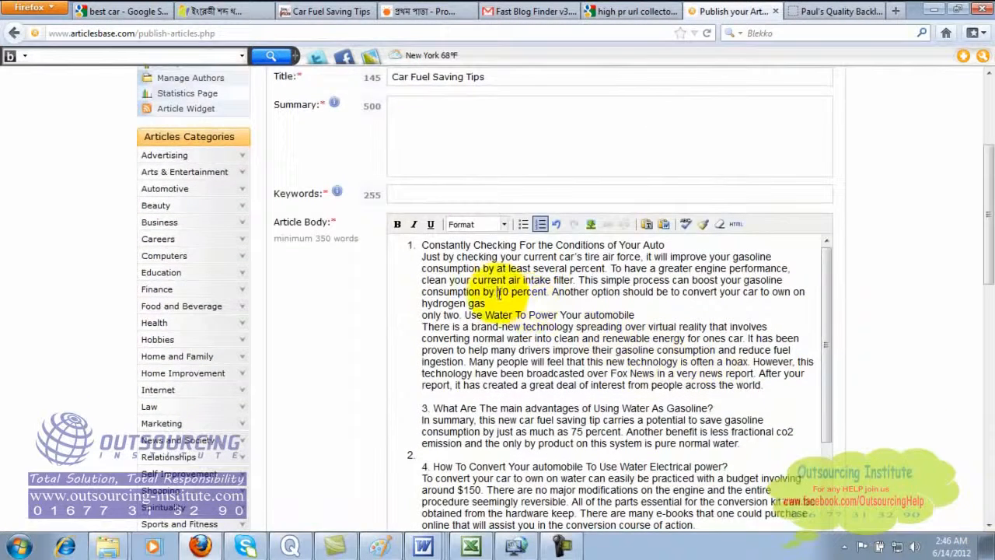
{"action": "triple_click", "coordinate": [498, 294]}
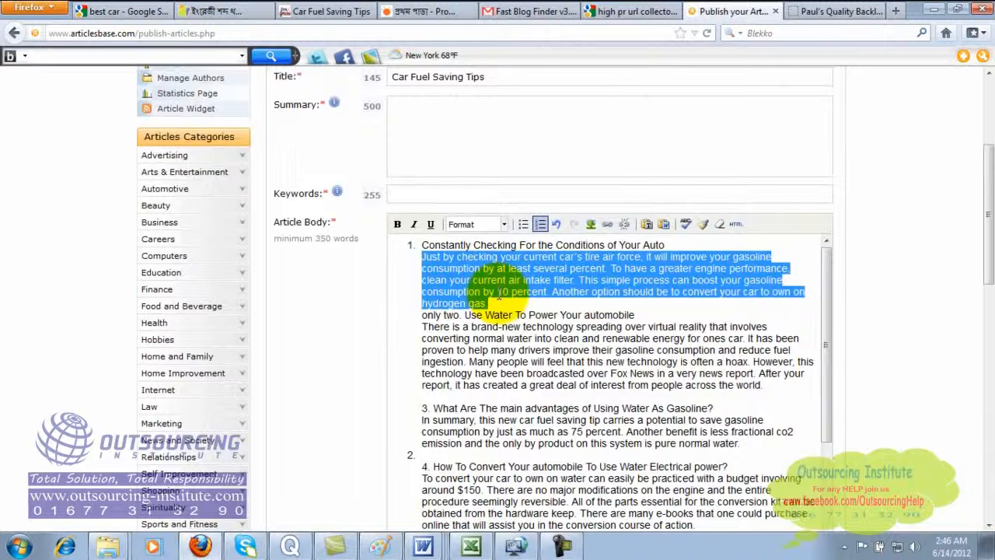
{"action": "left_click", "coordinate": [457, 267]}
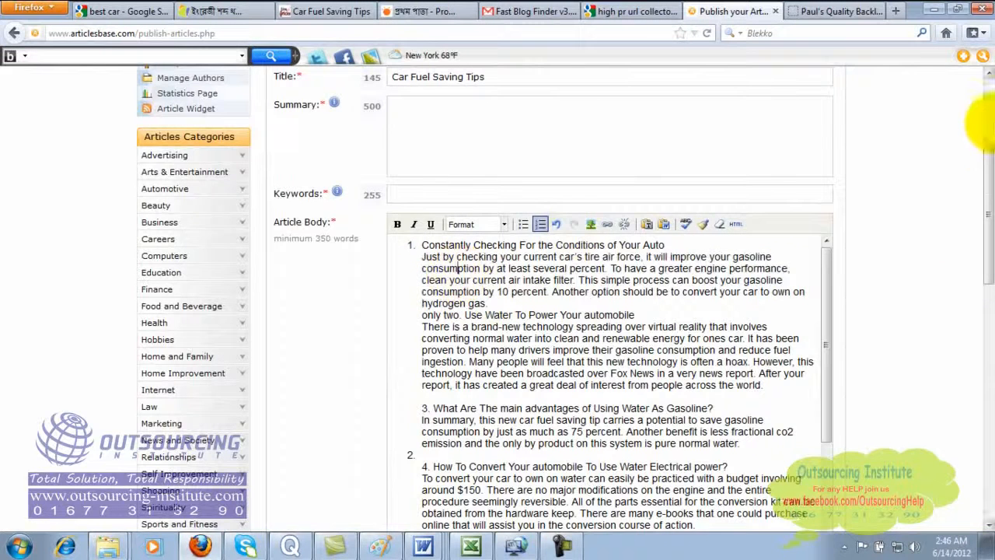
Set the article's category to Automotive and its sub category to Cars.
{"action": "scroll", "coordinate": [989, 78], "scroll_direction": "up", "scroll_amount": 4}
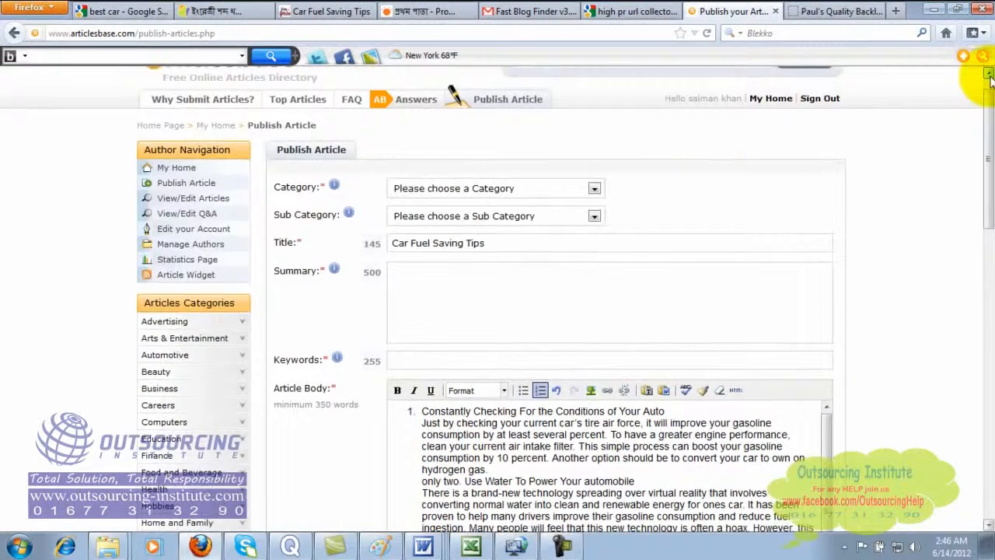
{"action": "left_click", "coordinate": [594, 189]}
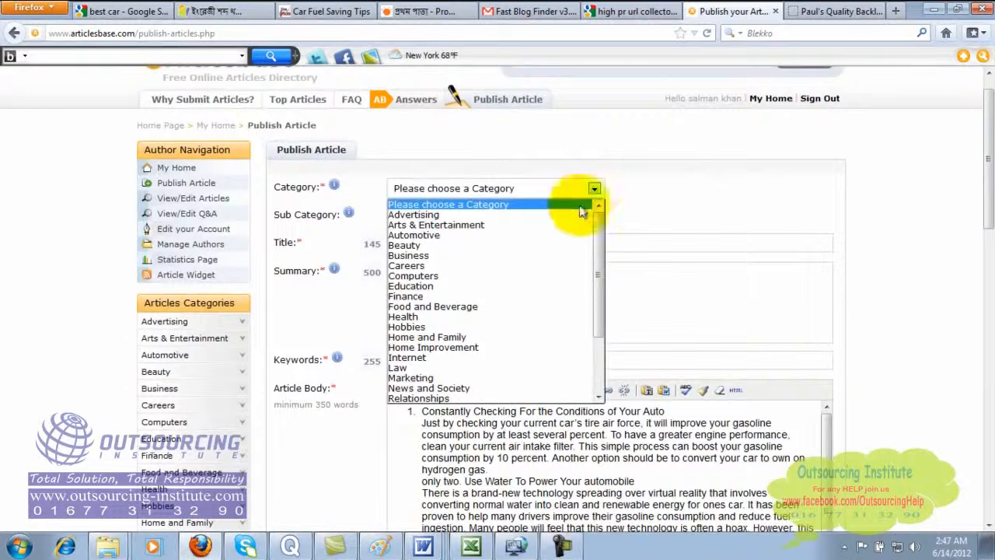
{"action": "left_click", "coordinate": [548, 238]}
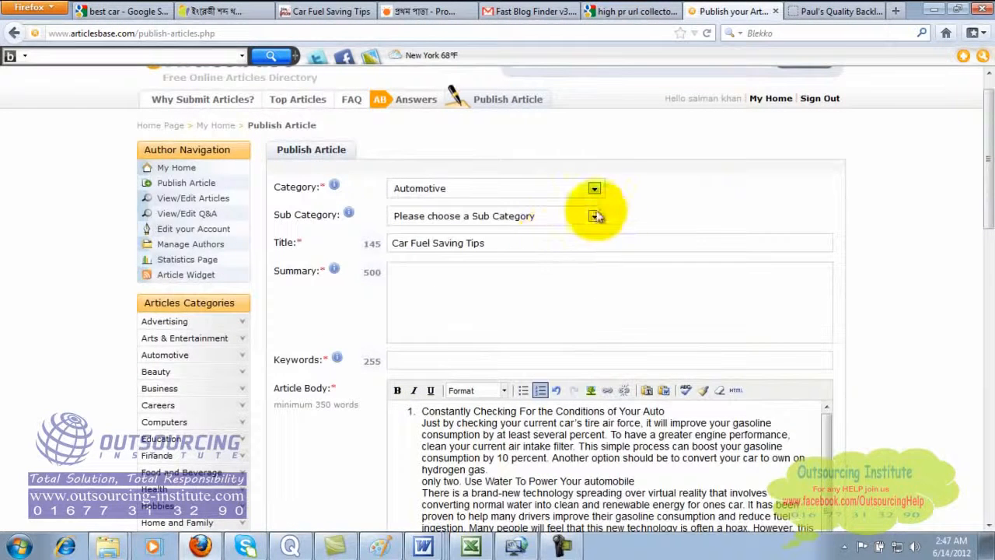
{"action": "left_click", "coordinate": [594, 216]}
{"action": "left_click", "coordinate": [567, 245]}
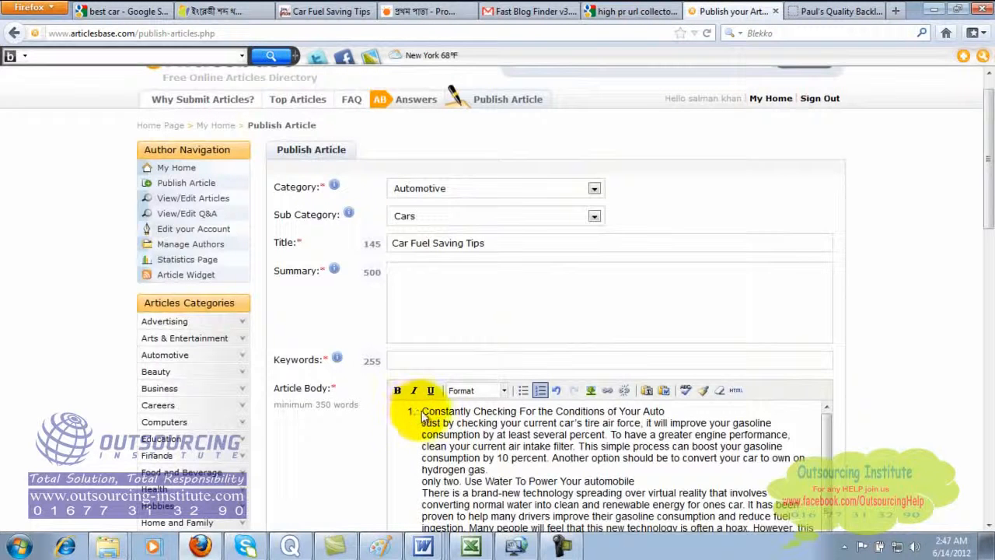
Move the section "Constantly Checking For the Conditions of Your Auto" with its paragraph from the article body into the Summary.
{"action": "left_click_drag", "start_coordinate": [422, 416], "coordinate": [527, 477]}
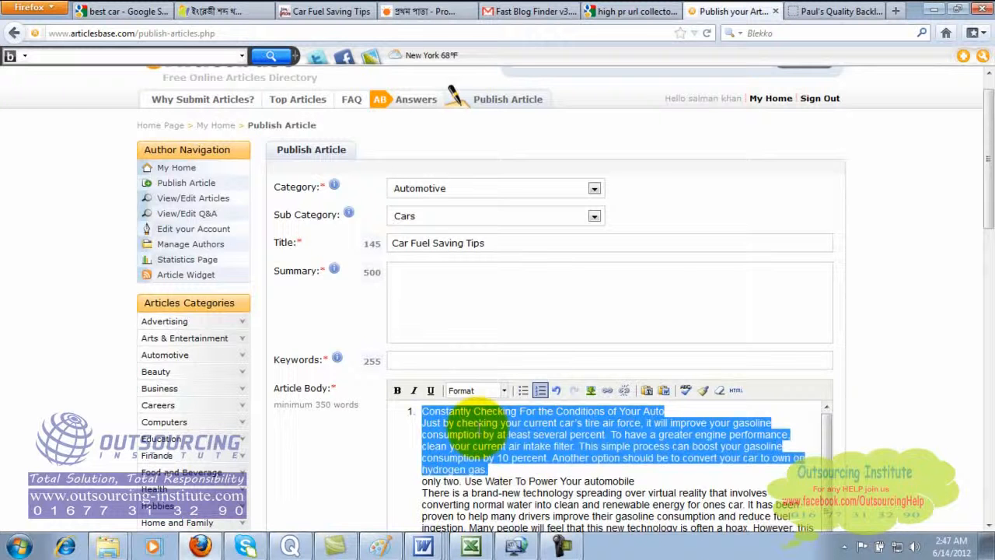
{"action": "right_click", "coordinate": [478, 430]}
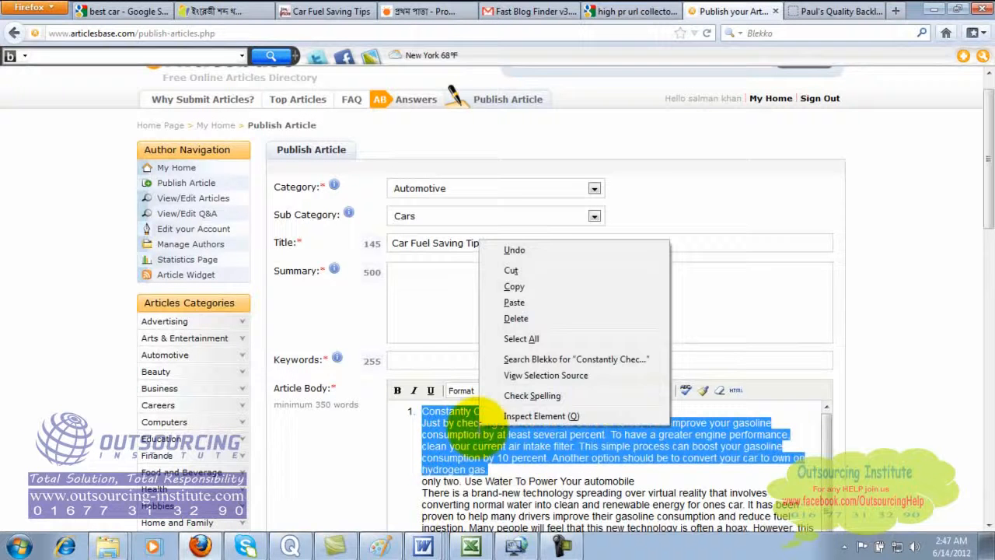
{"action": "left_click", "coordinate": [546, 265]}
{"action": "left_click", "coordinate": [423, 285]}
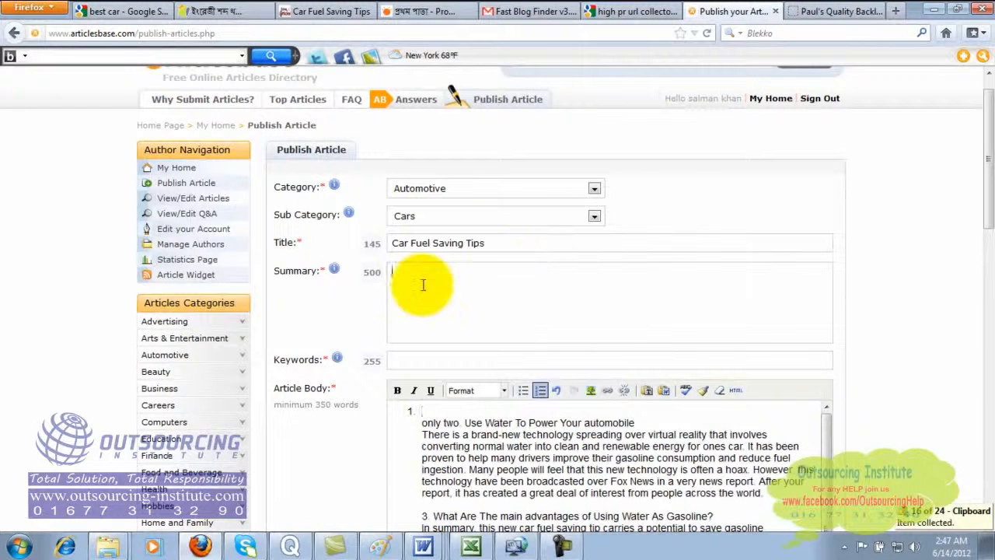
{"action": "right_click", "coordinate": [423, 284]}
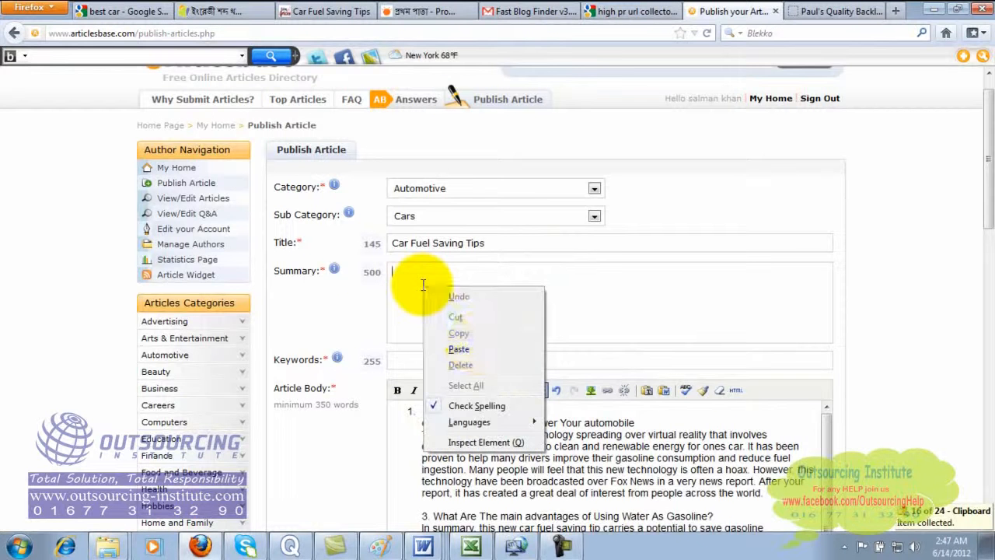
{"action": "left_click", "coordinate": [476, 348]}
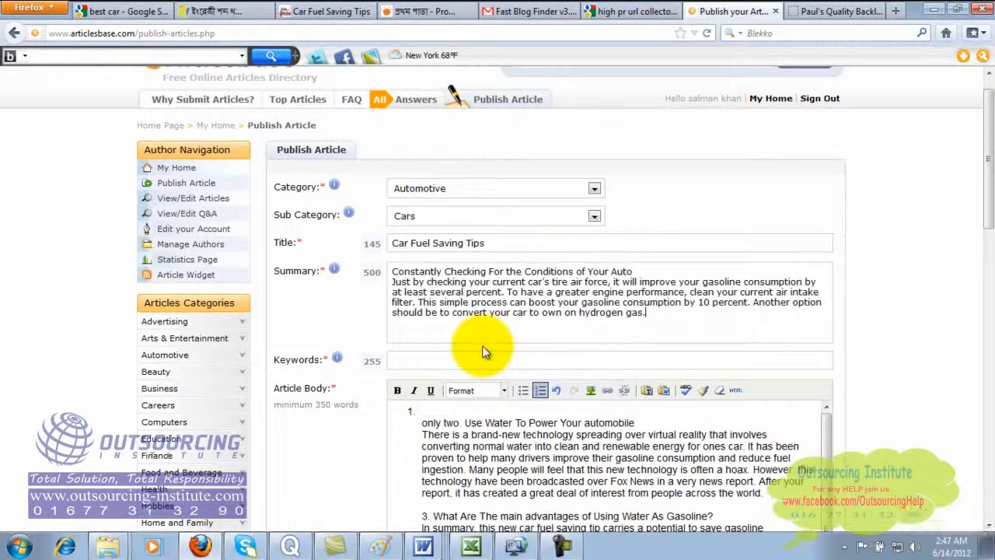
Fill in the keywords "cars, best cars, Fuel saving cars" from the remembered entry.
{"action": "left_click", "coordinate": [476, 362]}
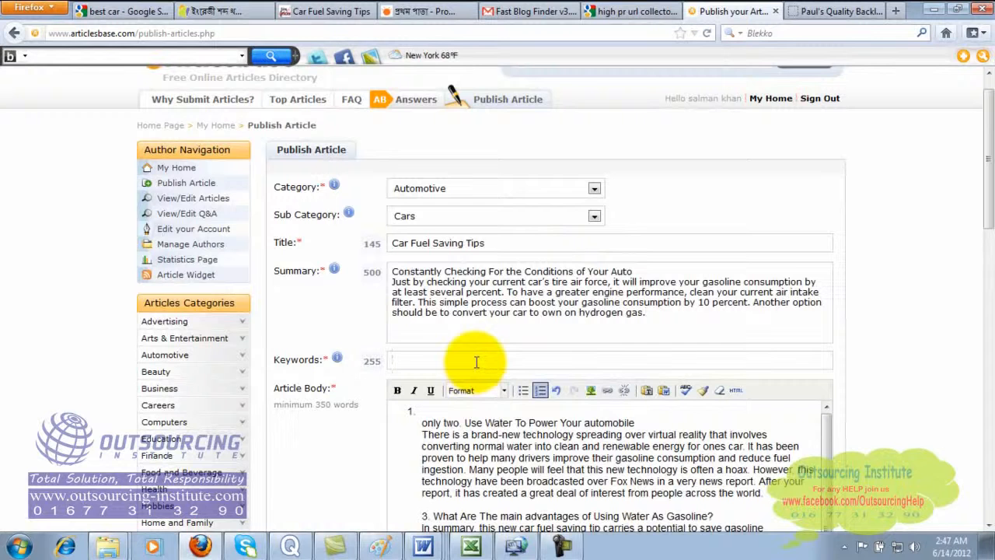
{"action": "type", "text": "car"}
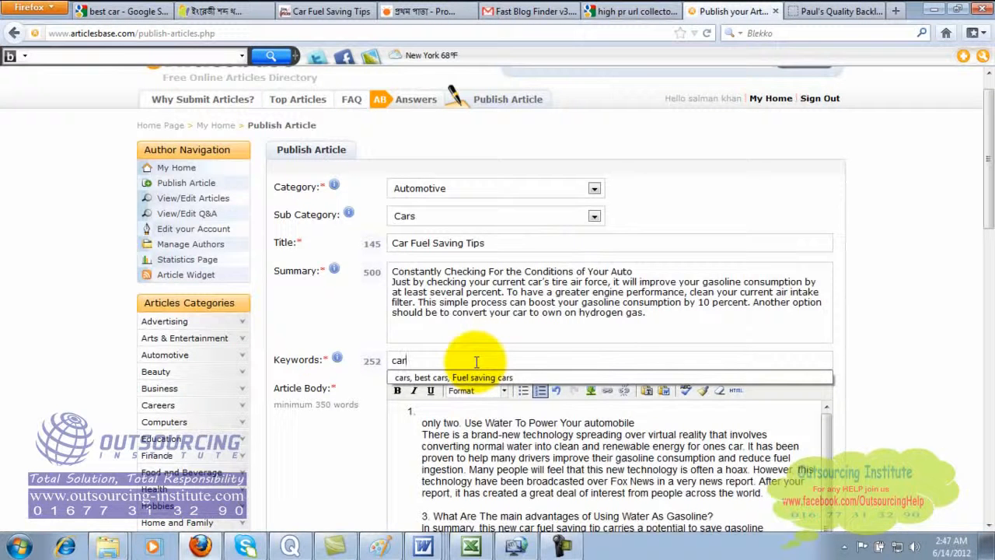
{"action": "left_click", "coordinate": [484, 378]}
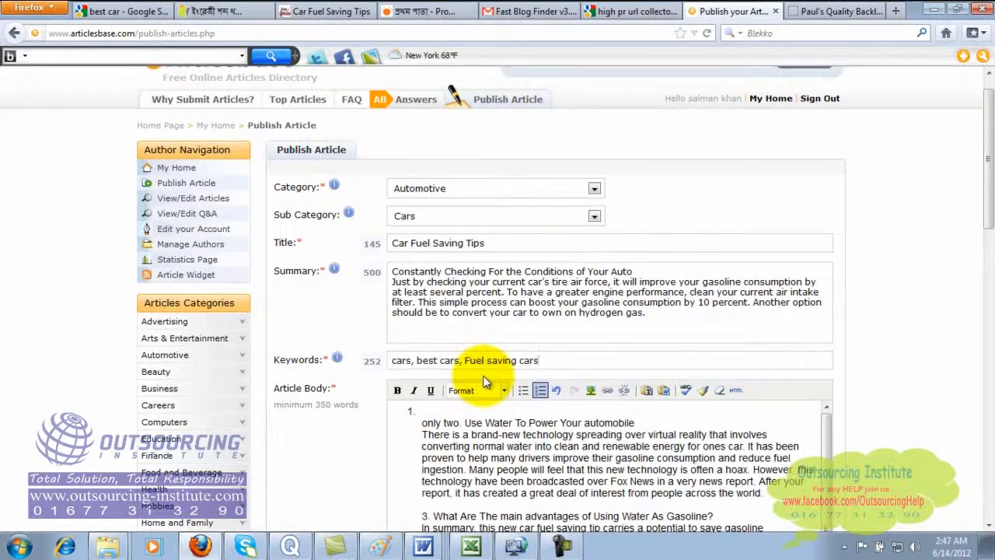
{"action": "left_click", "coordinate": [559, 360]}
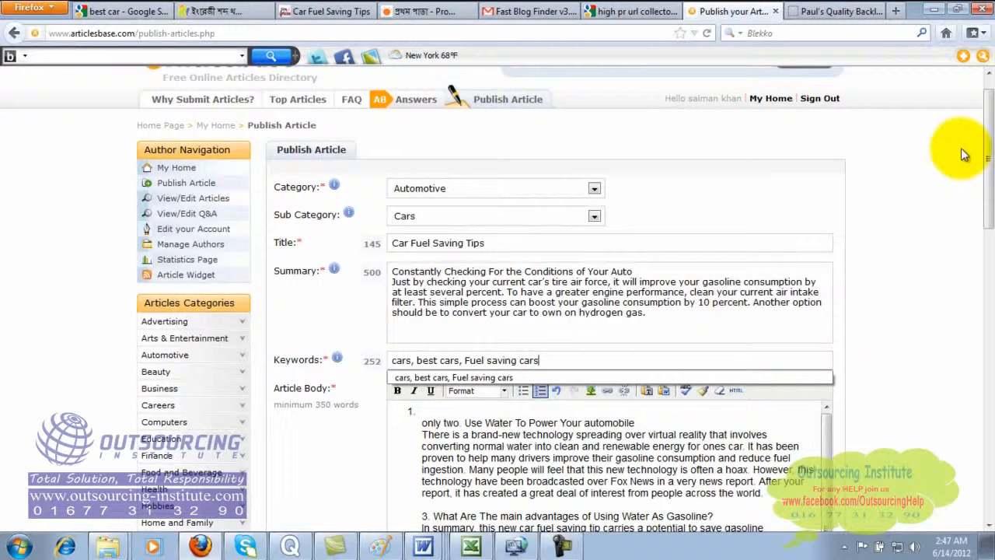
Lengthen the article body by repeatedly pasting copies of sections 3 and 4 below the line "To know more tips click this link".
{"action": "left_click", "coordinate": [989, 140]}
{"action": "left_click_drag", "start_coordinate": [990, 140], "coordinate": [989, 264]}
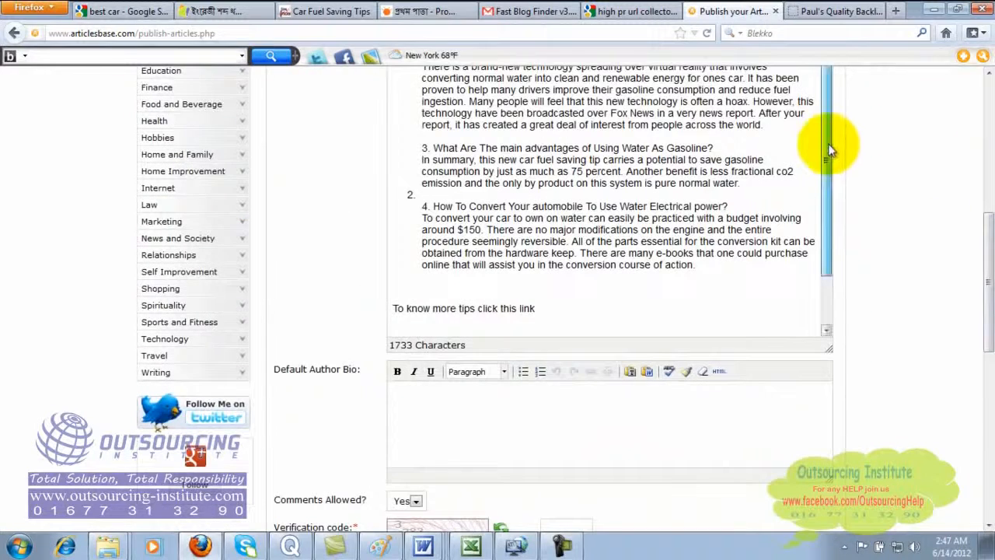
{"action": "left_click_drag", "start_coordinate": [828, 145], "coordinate": [826, 241]}
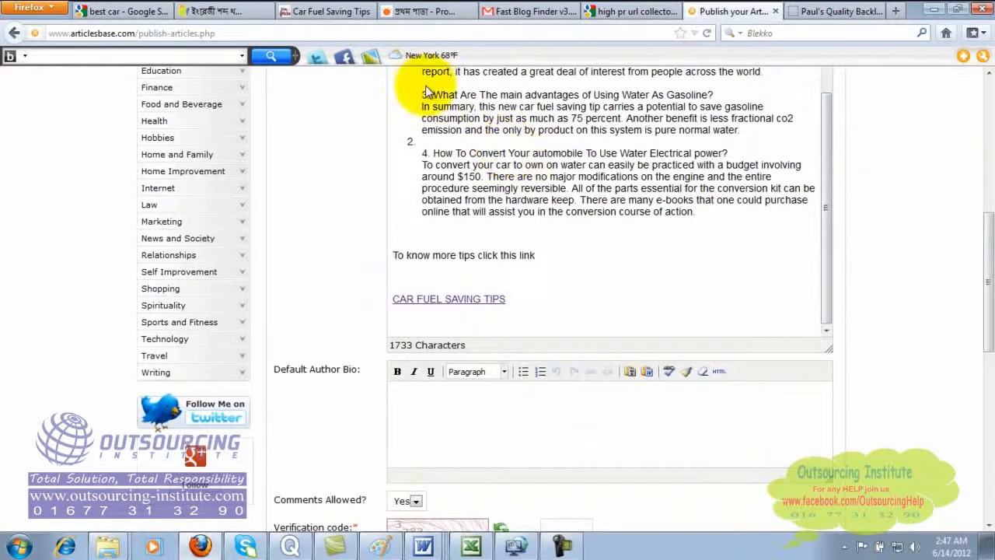
{"action": "left_click_drag", "start_coordinate": [422, 98], "coordinate": [649, 232]}
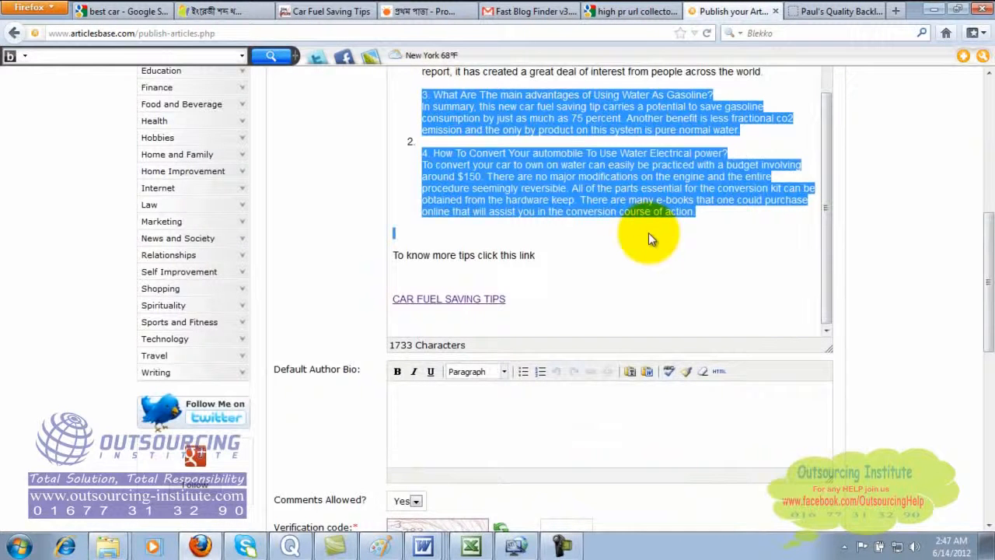
{"action": "key", "text": "ctrl+c"}
{"action": "left_click", "coordinate": [549, 257]}
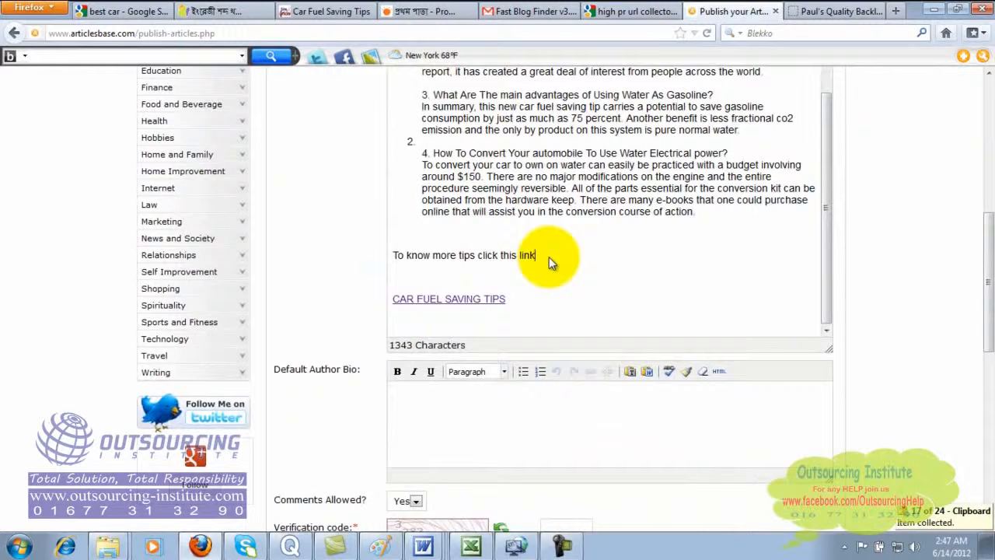
{"action": "key", "text": "Return"}
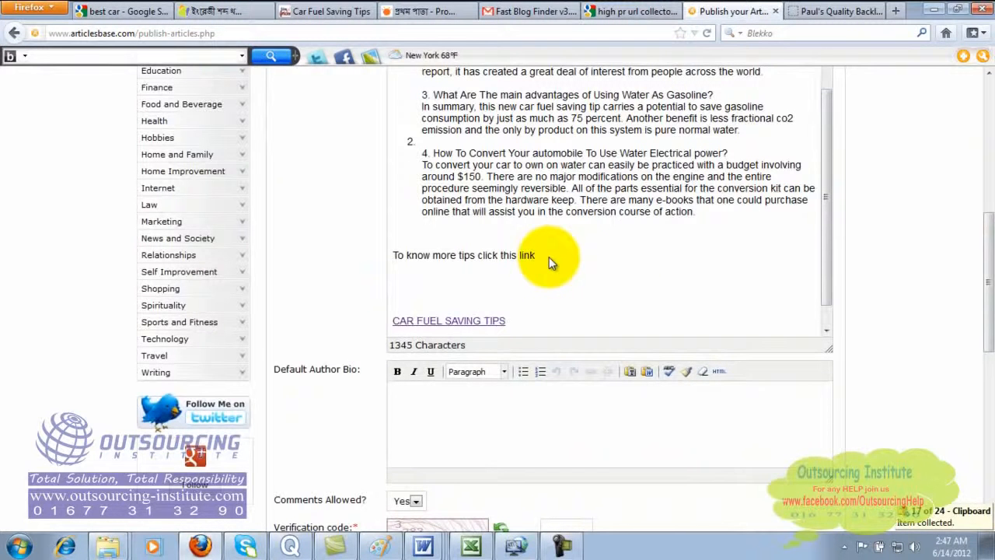
{"action": "key", "text": "ctrl+v"}
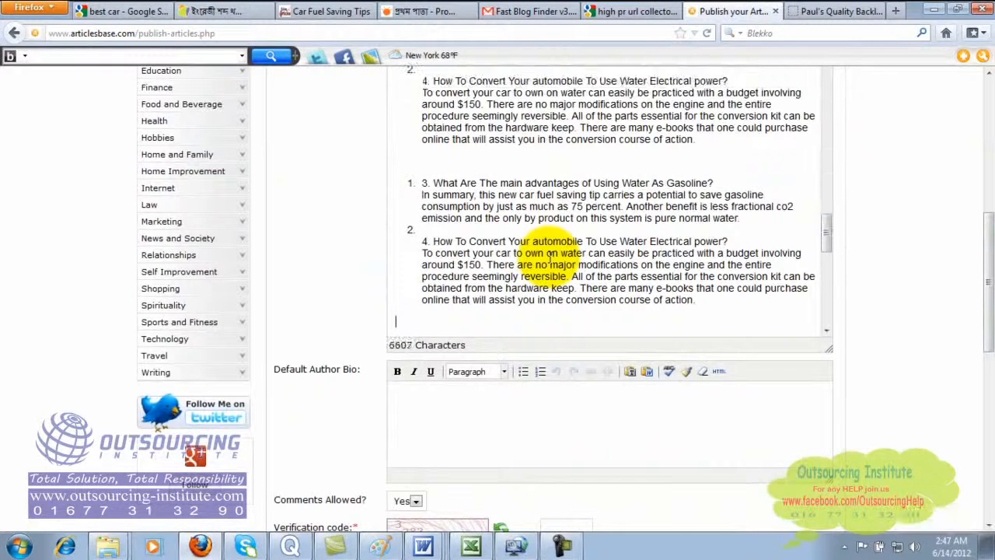
{"action": "key", "text": "ctrl+v"}
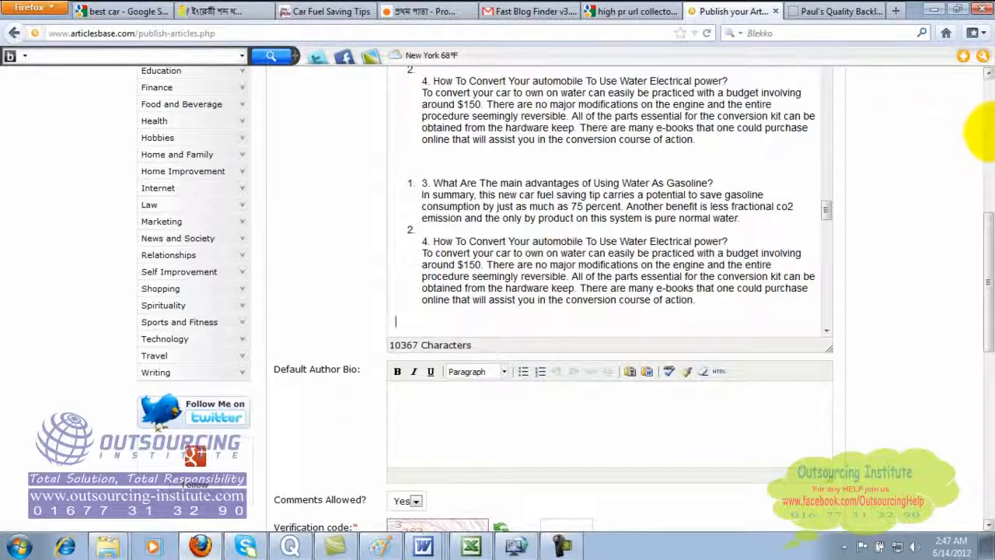
{"action": "left_click", "coordinate": [987, 133]}
{"action": "left_click_drag", "start_coordinate": [987, 198], "coordinate": [981, 422]}
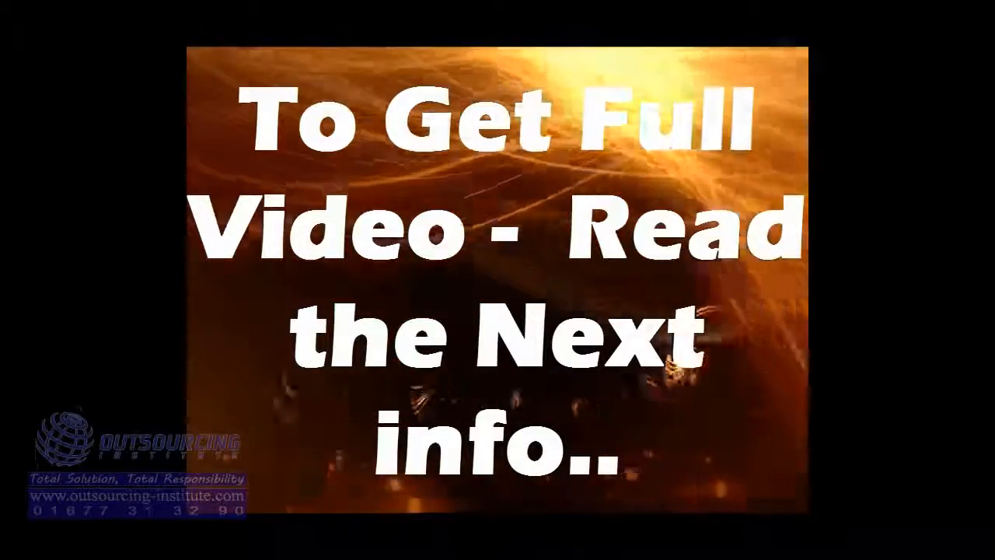